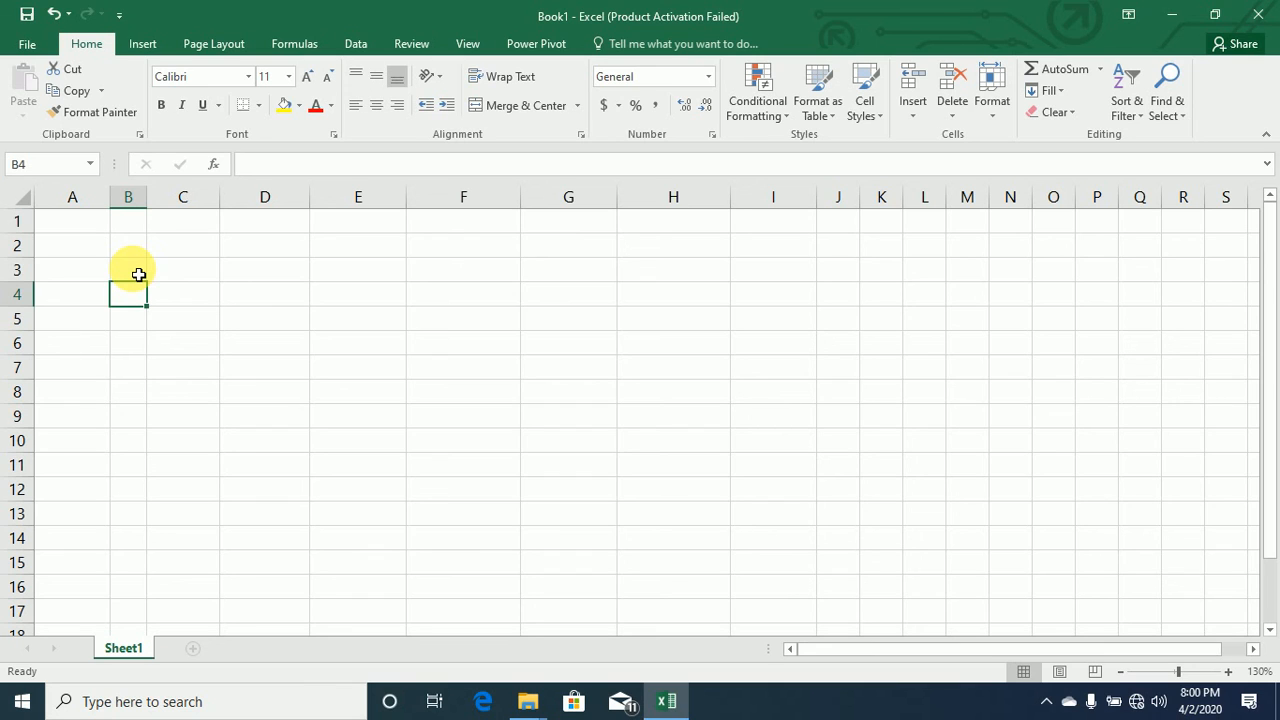
# Enter the column headers #, Names, Position and Basic Pay in cells B4 to E4
pyautogui.write('#')
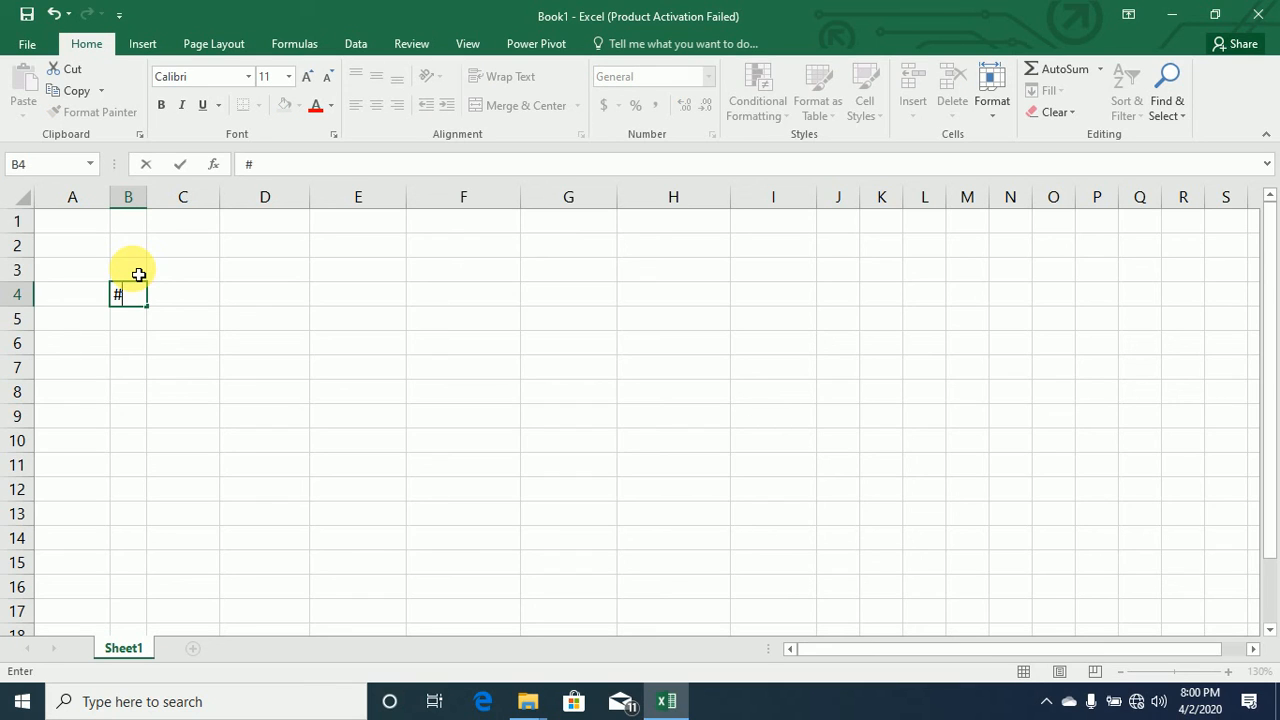
pyautogui.press('Tab')
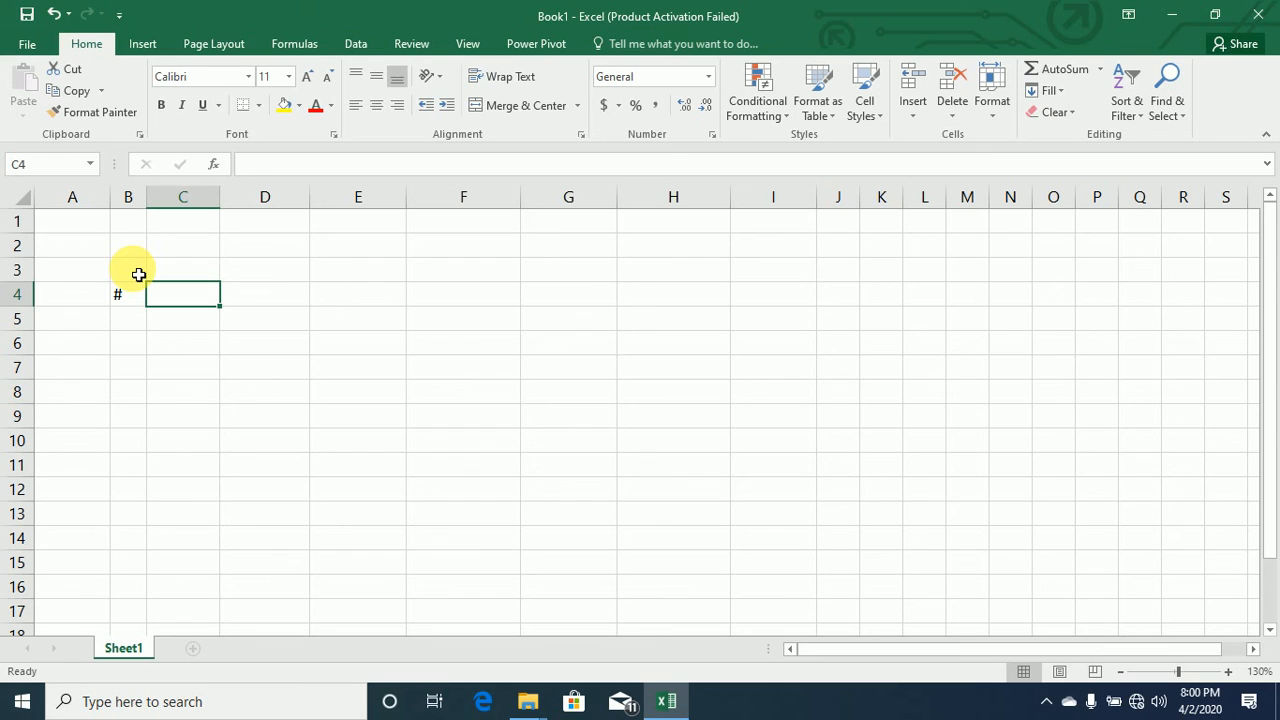
pyautogui.write('Names')
pyautogui.press('Tab')
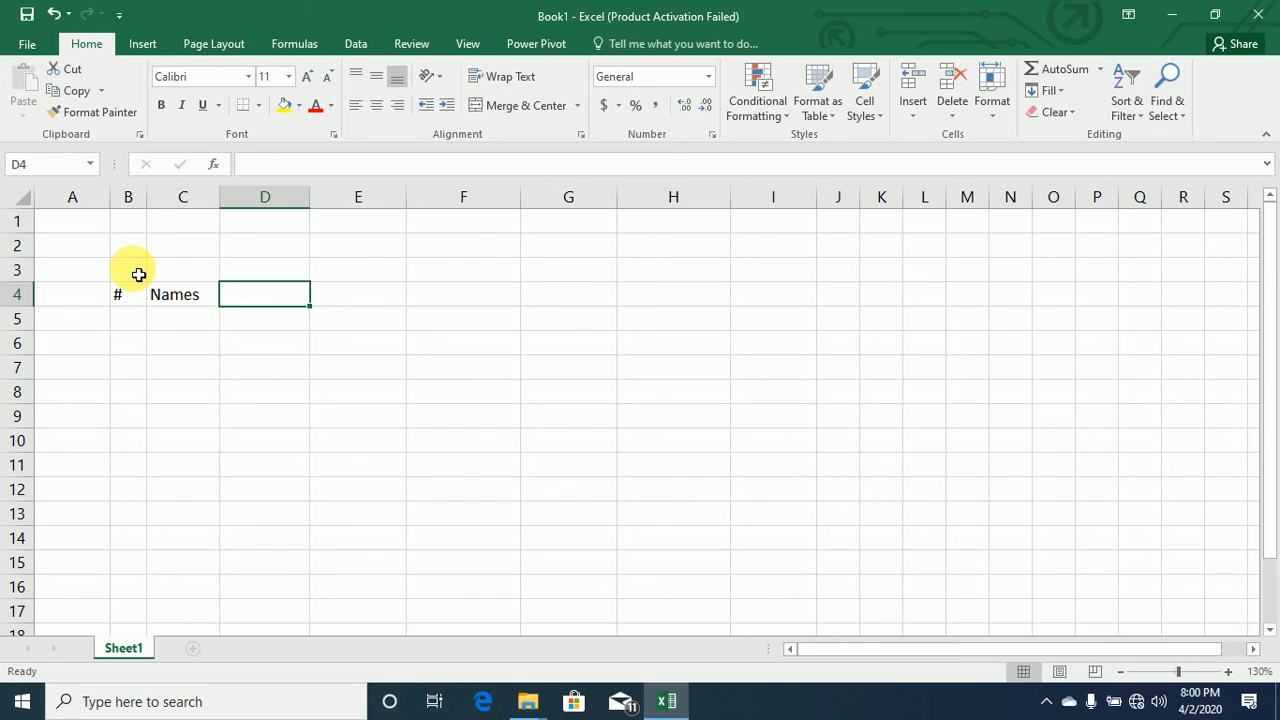
pyautogui.write('Positions')
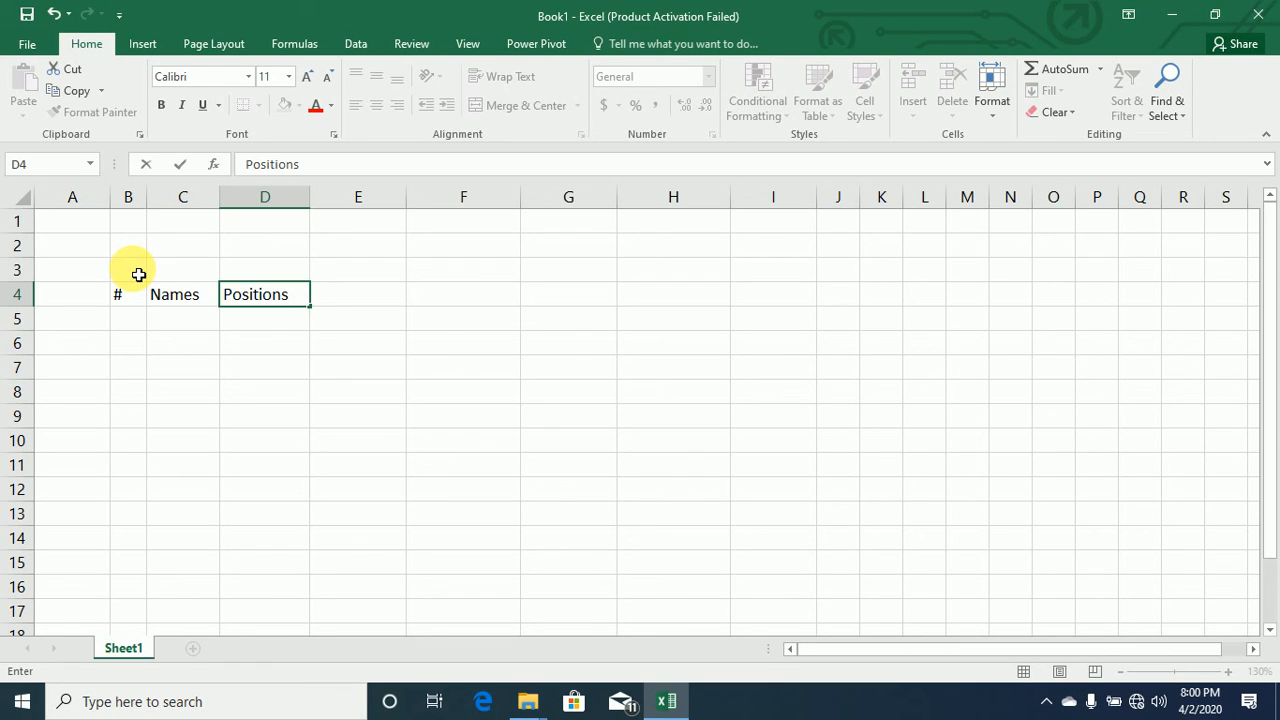
pyautogui.press('BackSpace')
pyautogui.press('Tab')
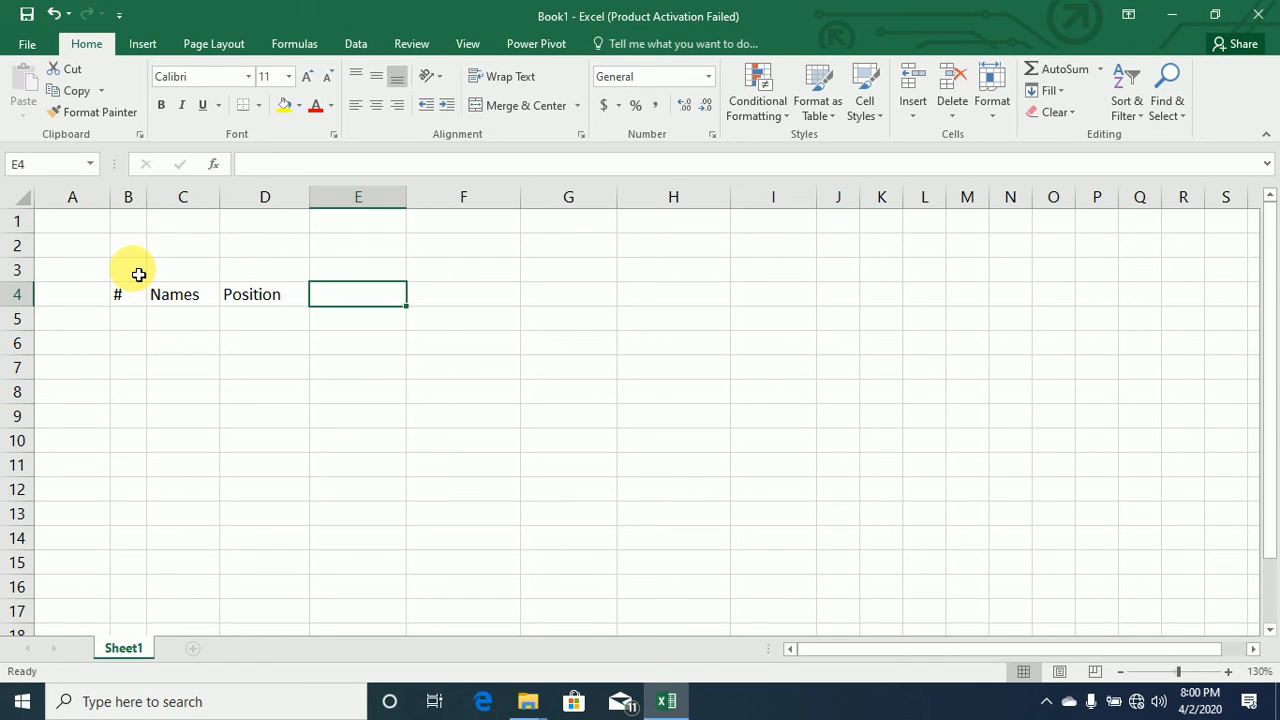
pyautogui.write('Basic Pay')
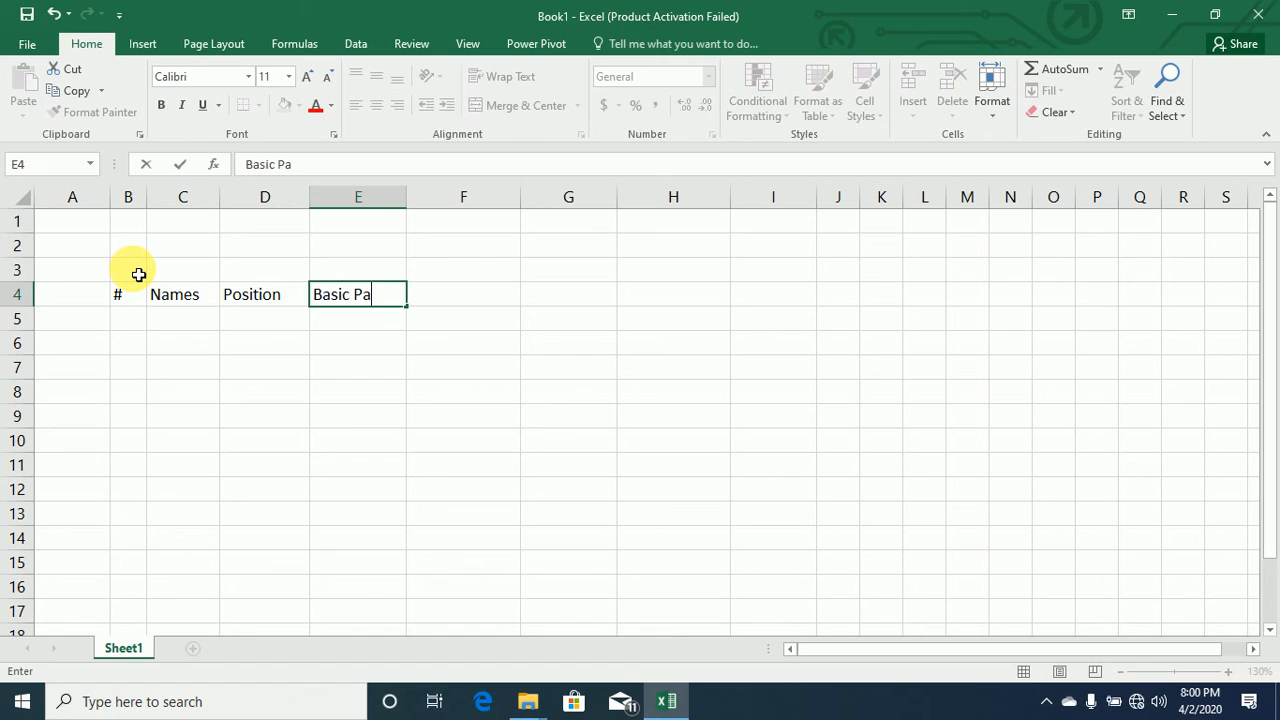
pyautogui.press('Tab')
# Continue the header row with Allowances, Total Pay, Deductions and Net Pay in cells F4 to I4
pyautogui.write('Allowances')
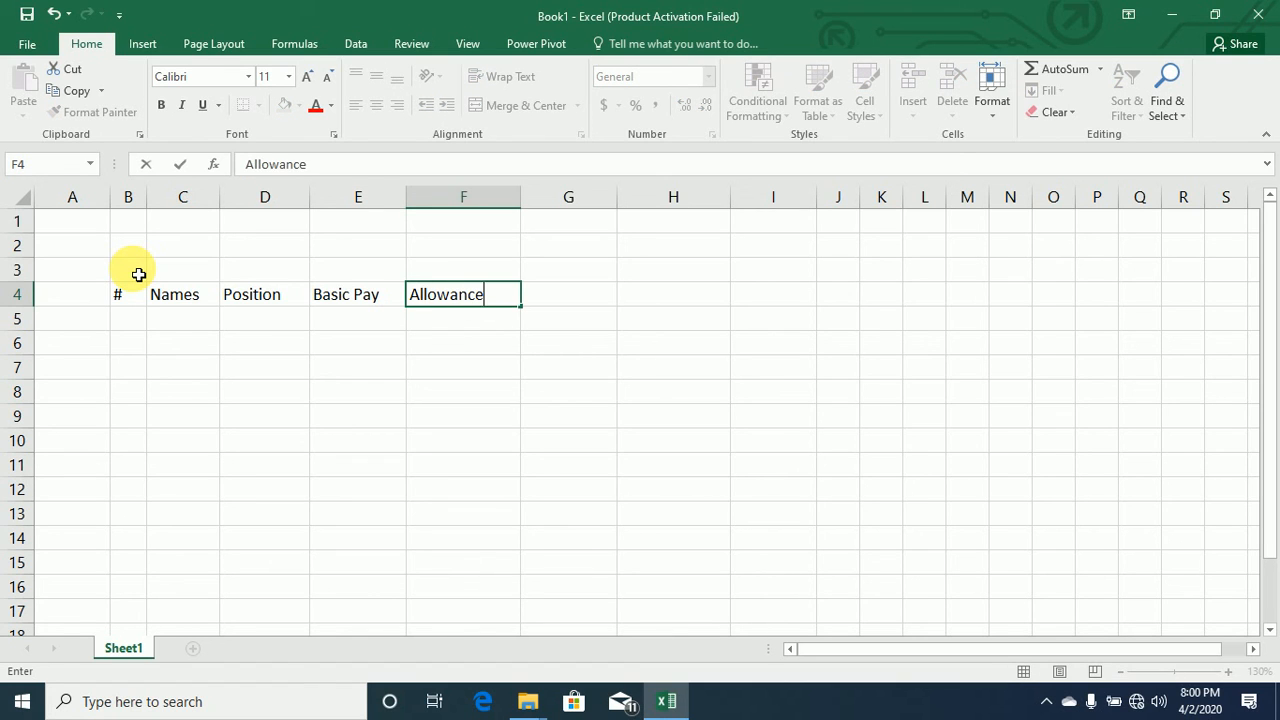
pyautogui.press('Tab')
pyautogui.write('Total Pay')
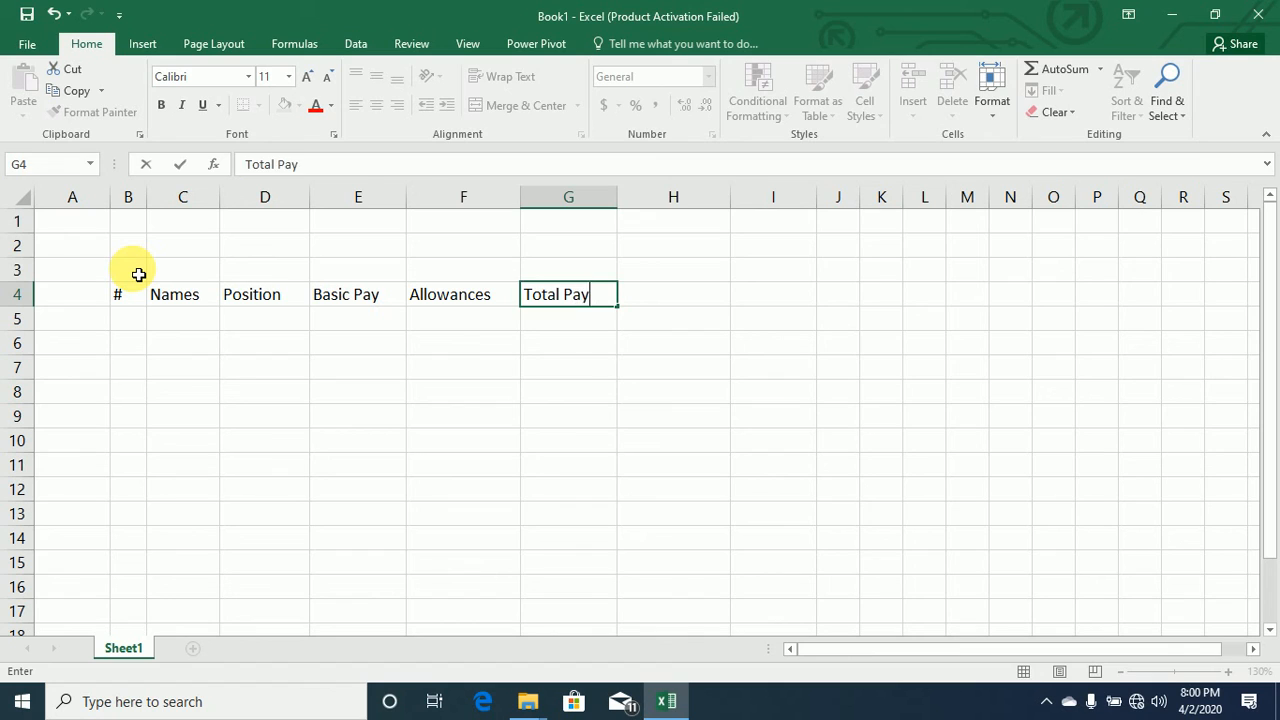
pyautogui.press('Tab')
pyautogui.write('Deductions')
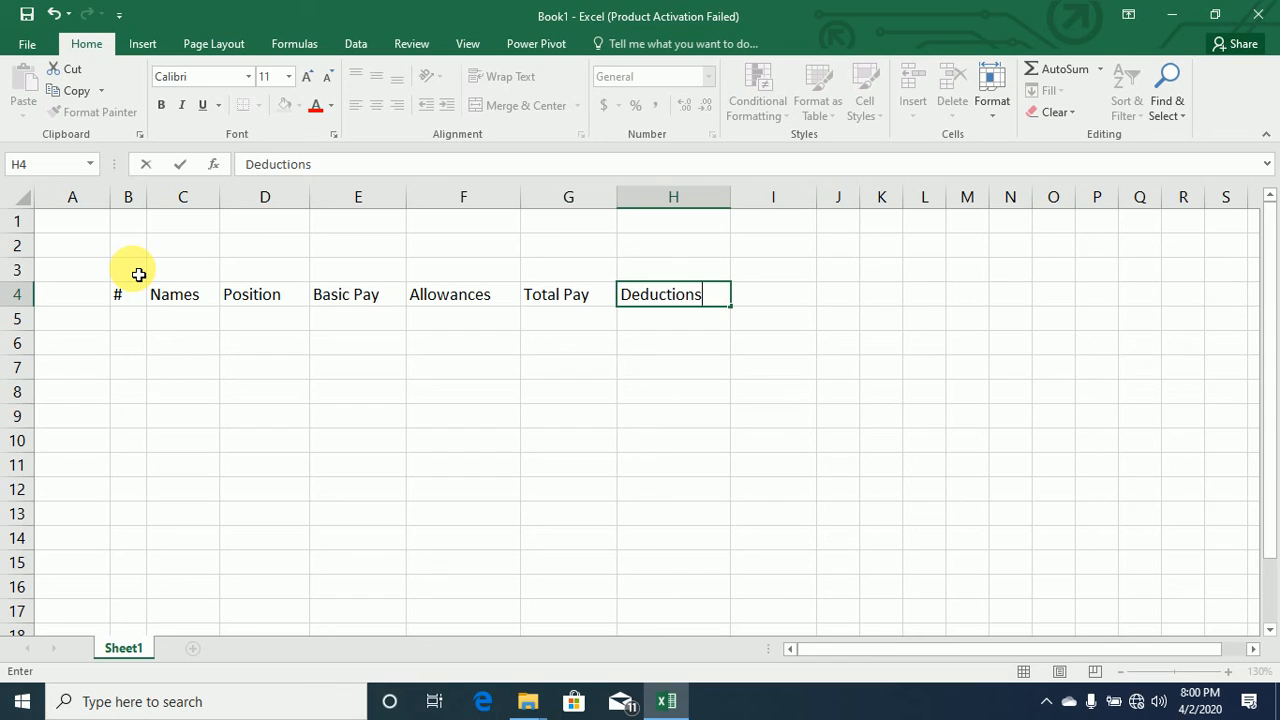
pyautogui.press('Tab')
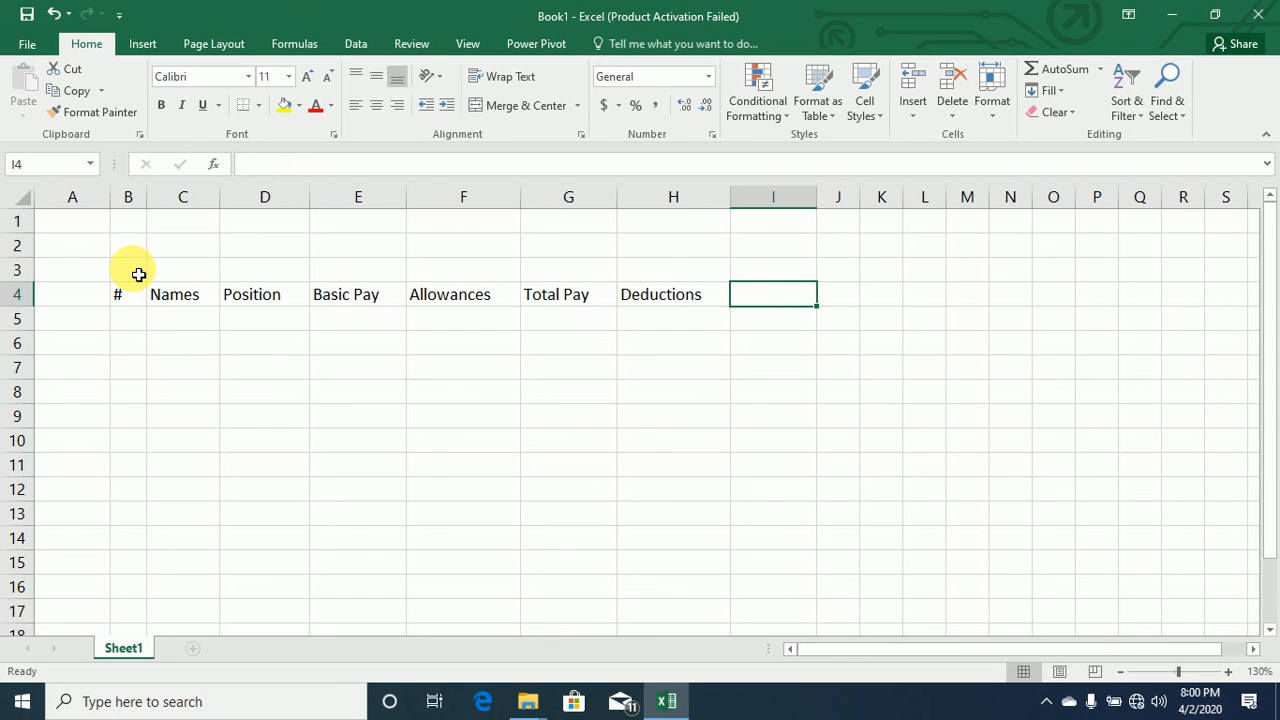
pyautogui.write('Net')
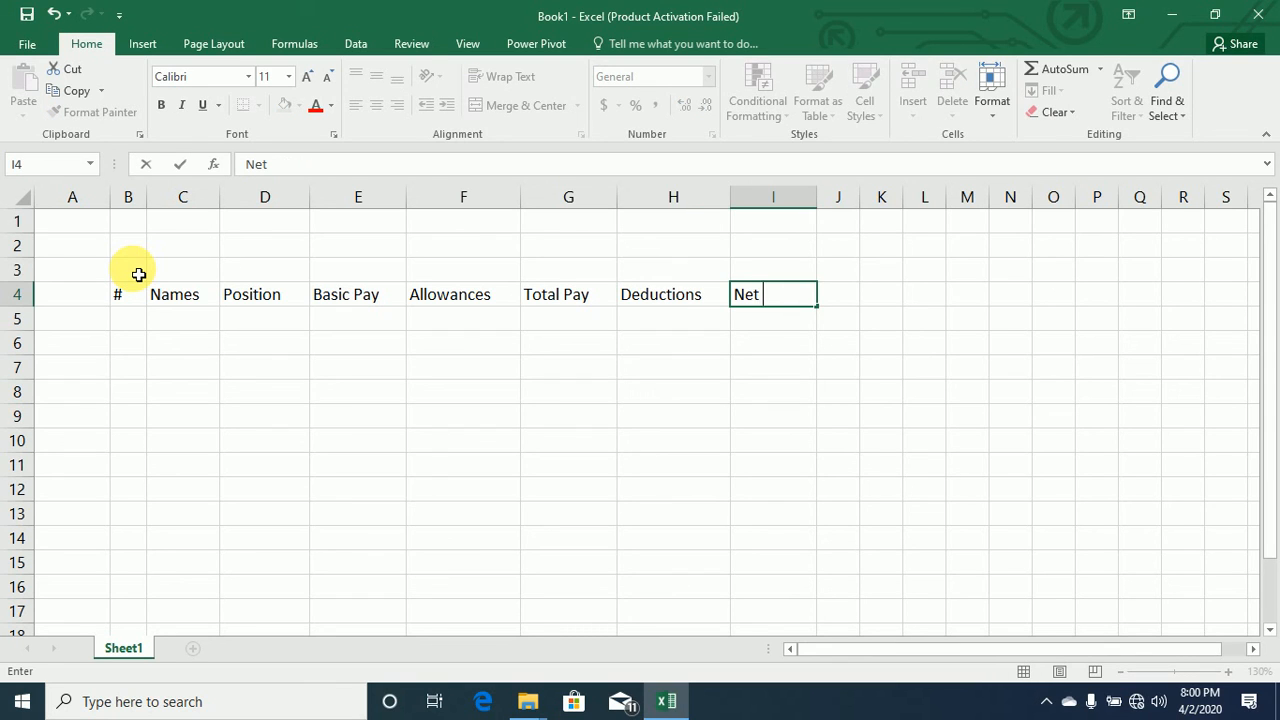
pyautogui.write(' Pay')
pyautogui.press('Return')
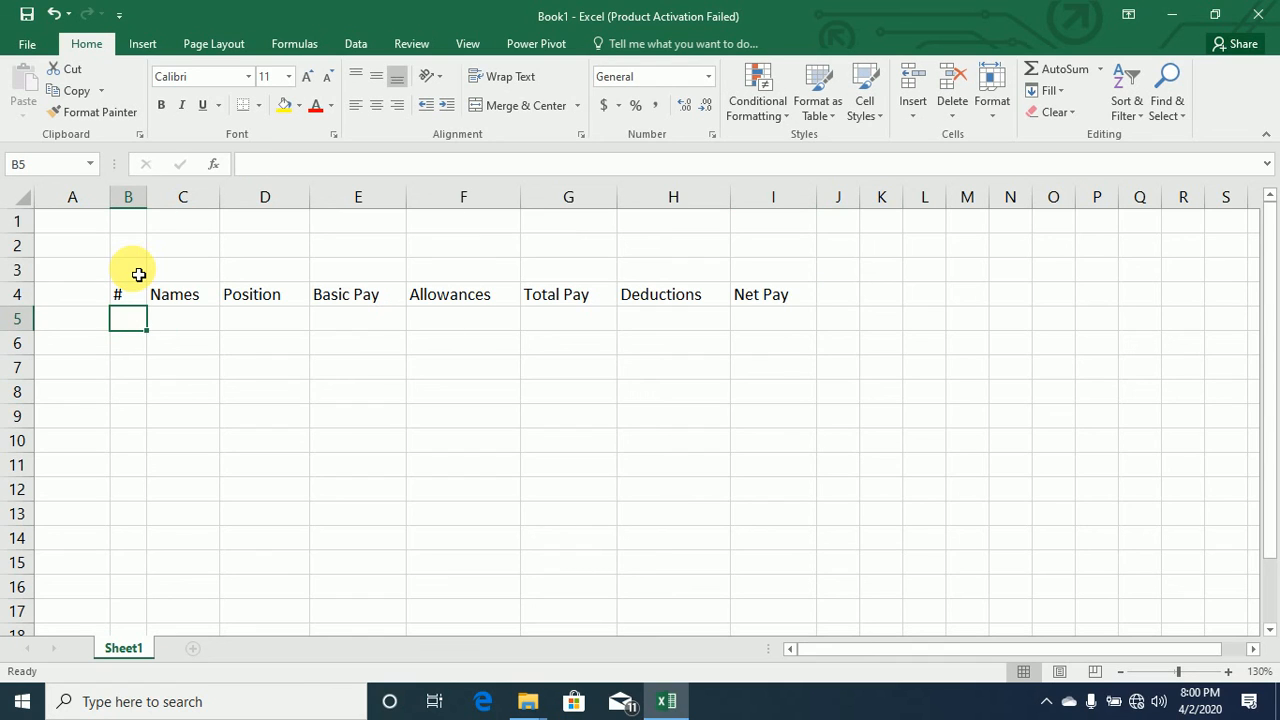
# Convert the range B4:I5 into a table, using the first row as its headers
pyautogui.press('Up')
pyautogui.hotkey('shift', 'Right')
pyautogui.hotkey('shift', 'Right')
pyautogui.hotkey('shift', 'Right')
pyautogui.hotkey('shift', 'Right')
pyautogui.hotkey('shift', 'Right')
pyautogui.hotkey('shift', 'Right')
pyautogui.hotkey('shift', 'Right')
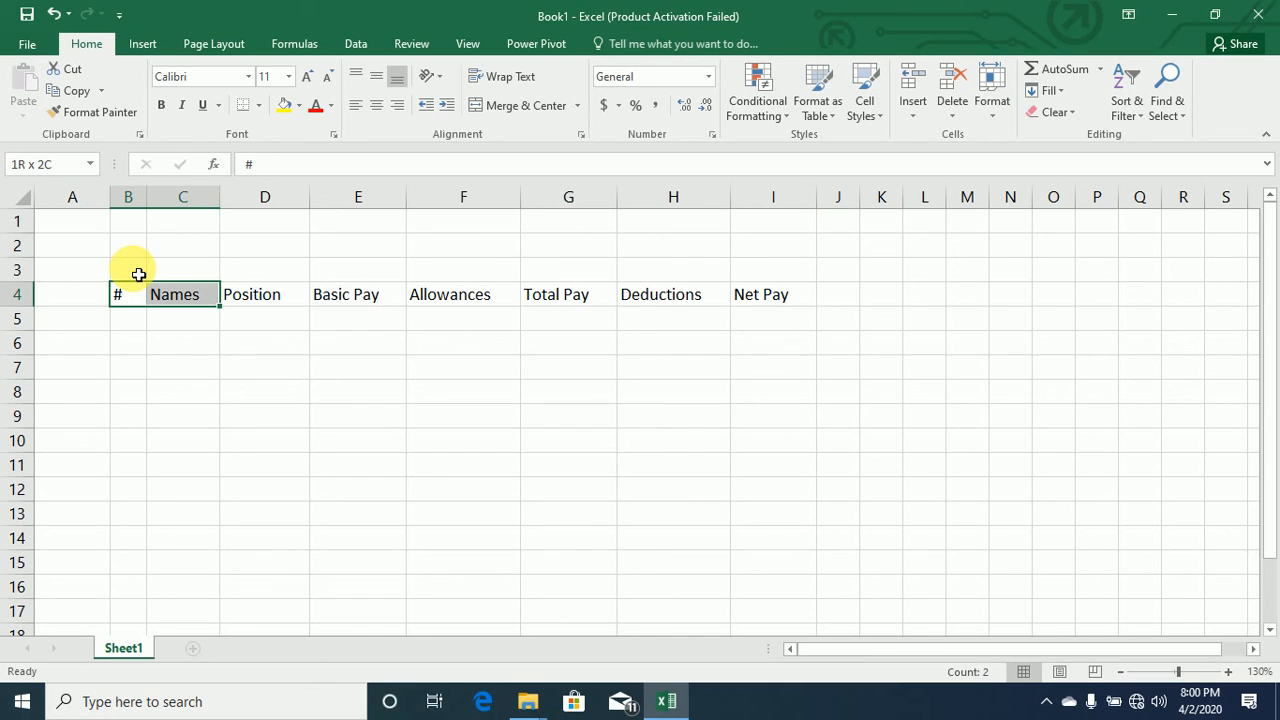
pyautogui.hotkey('shift', 'Down')
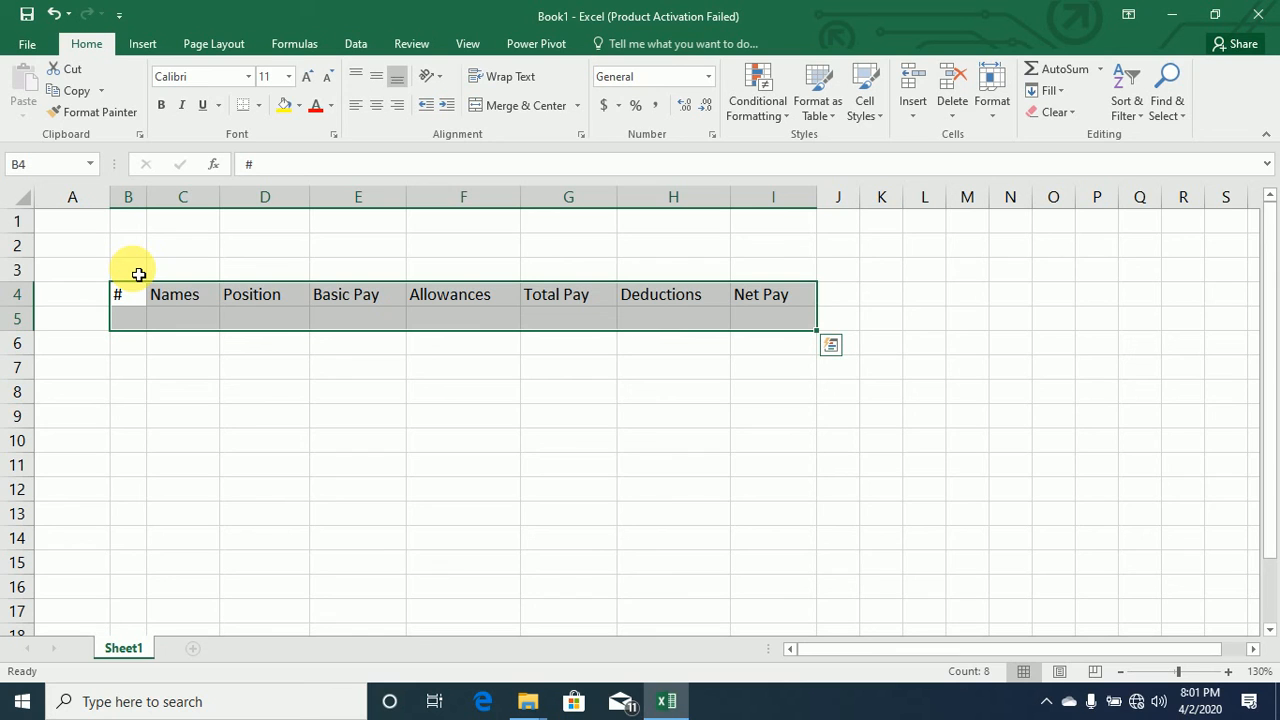
pyautogui.hotkey('ctrl', 't')
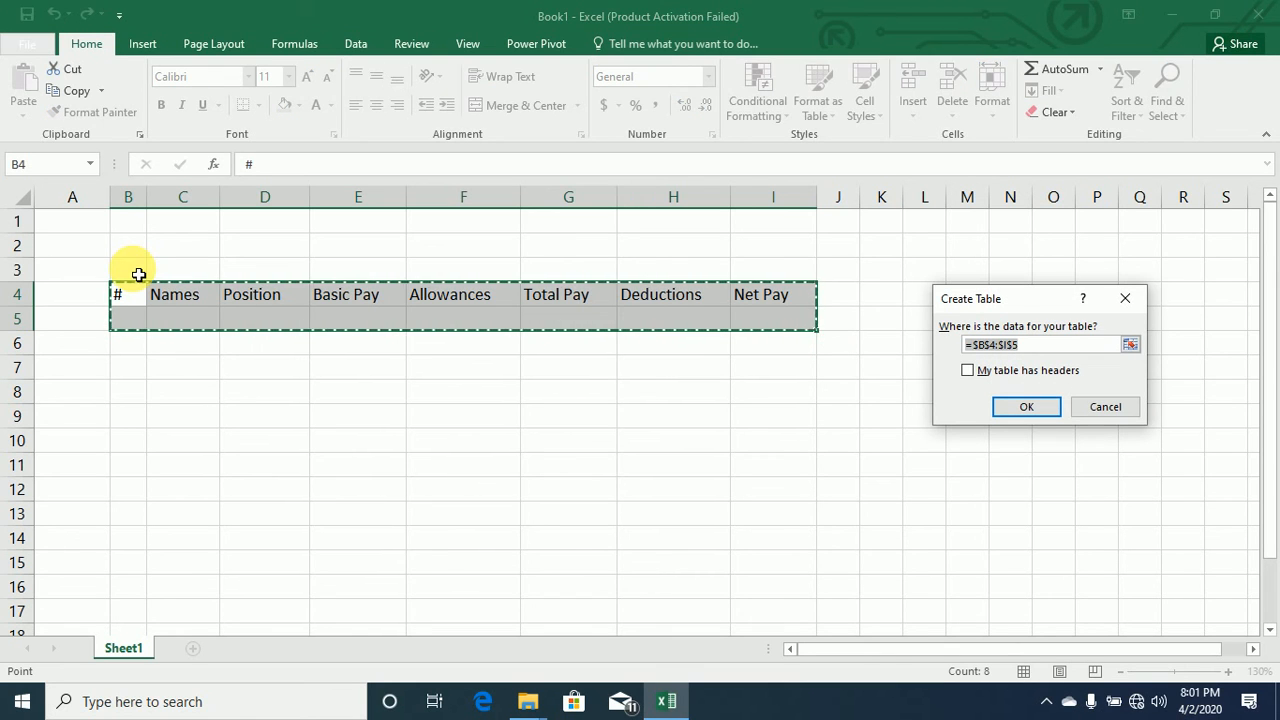
pyautogui.click(968, 374)
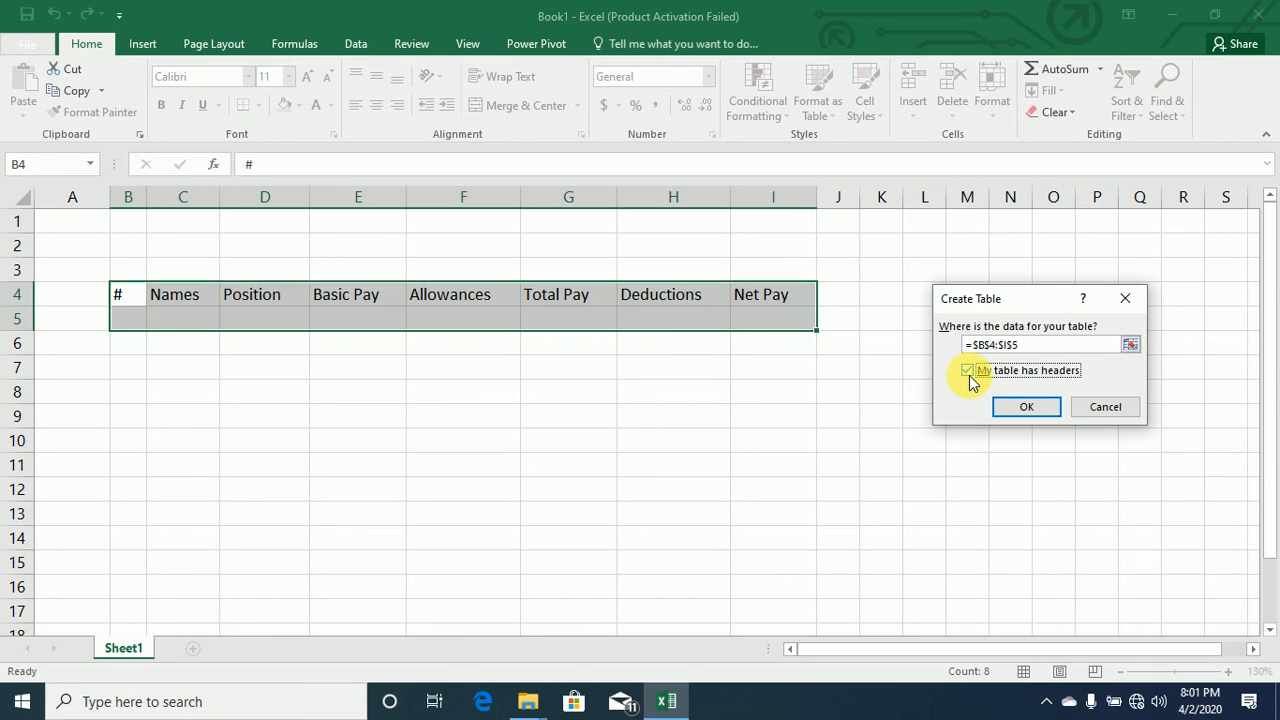
pyautogui.click(1027, 407)
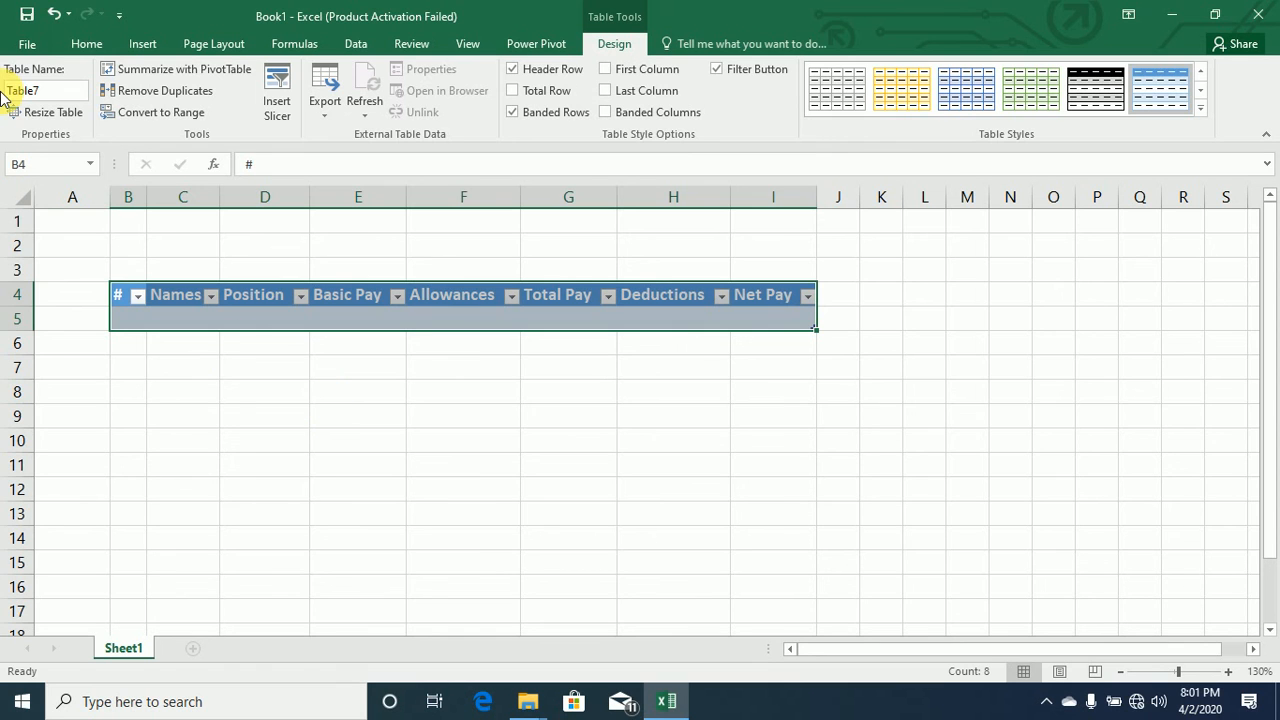
# Open the Quick Access Toolbar customization options and list the Commands Not in the Ribbon
pyautogui.click(30, 46)
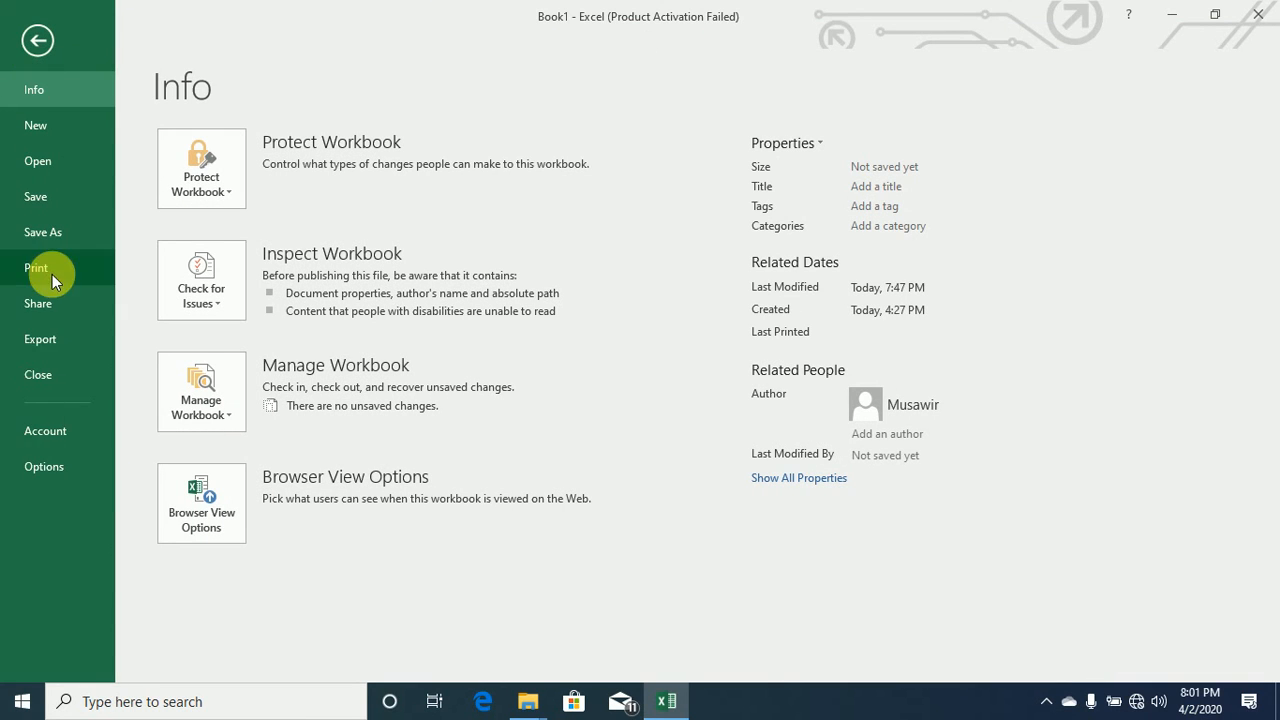
pyautogui.click(50, 466)
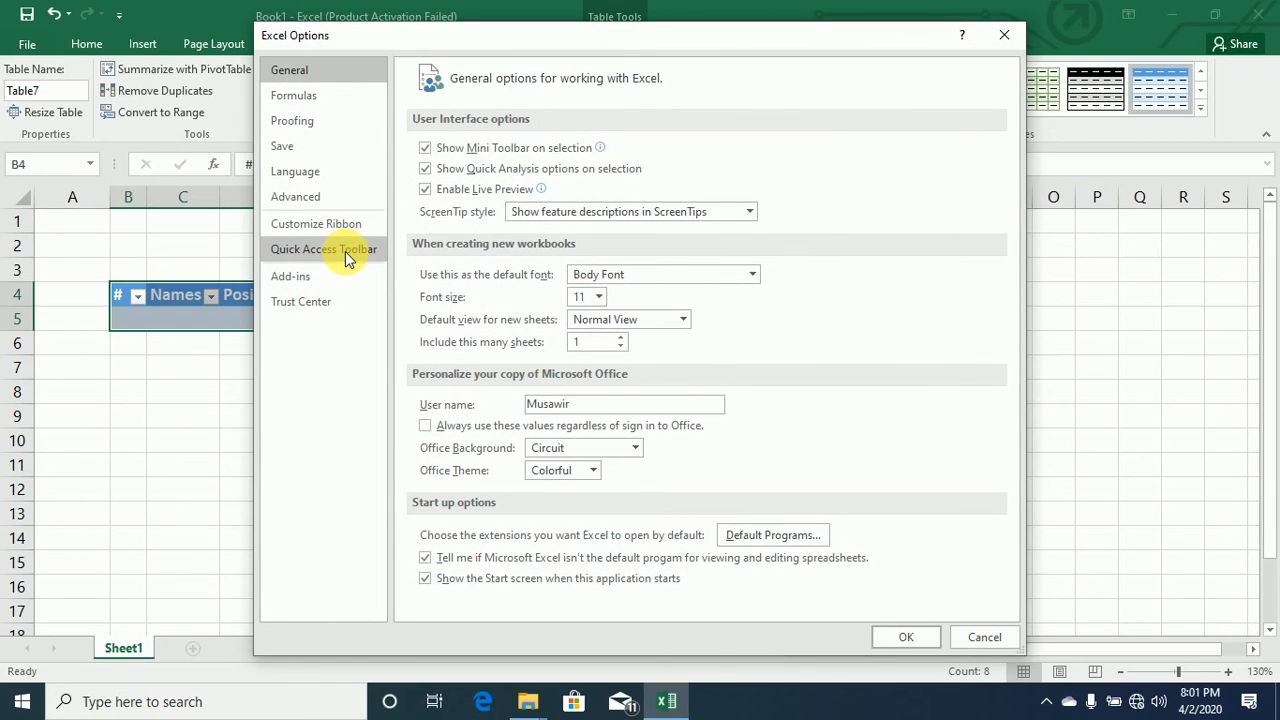
pyautogui.click(345, 251)
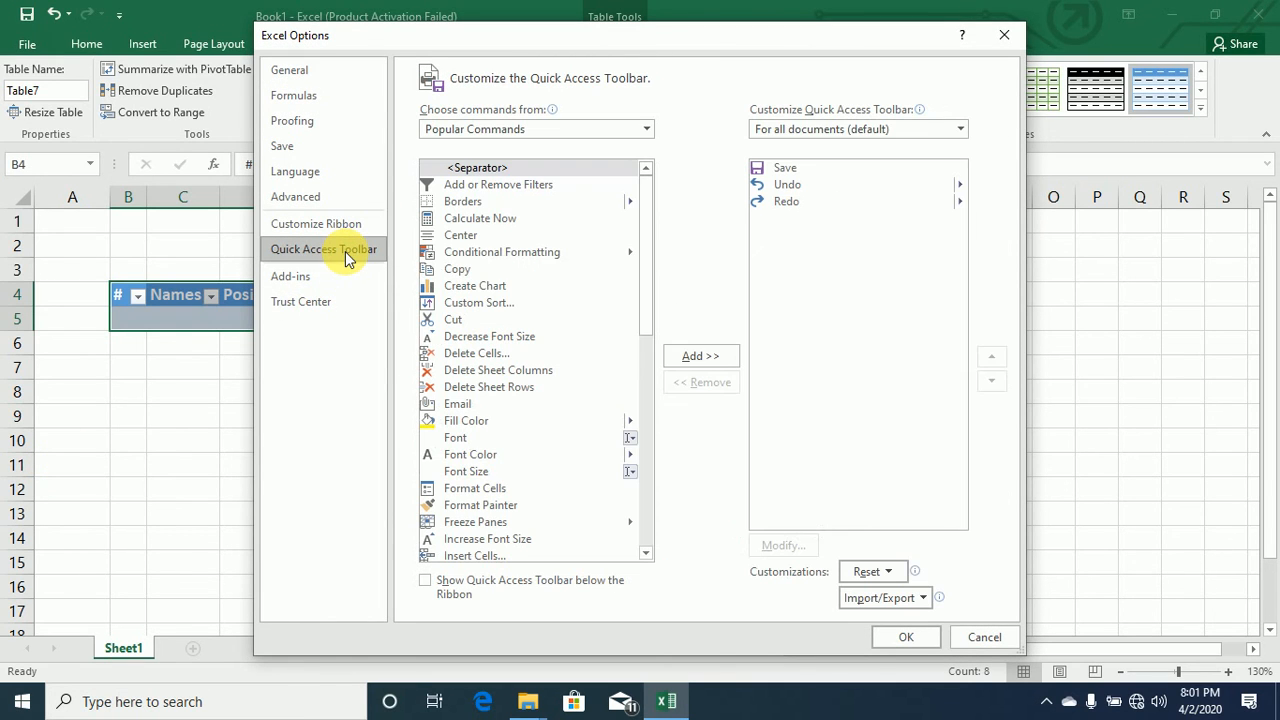
pyautogui.click(566, 128)
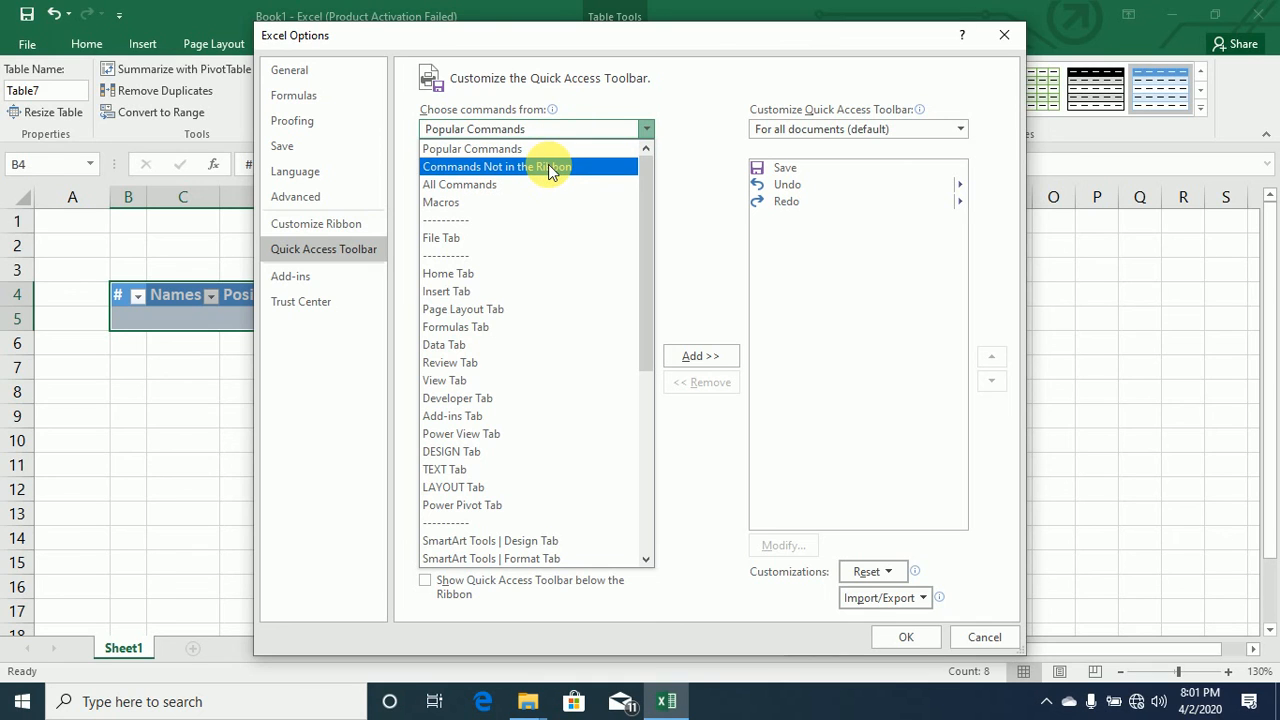
pyautogui.click(548, 166)
# Add the Form command to the Quick Access Toolbar and apply the change
pyautogui.click(463, 270)
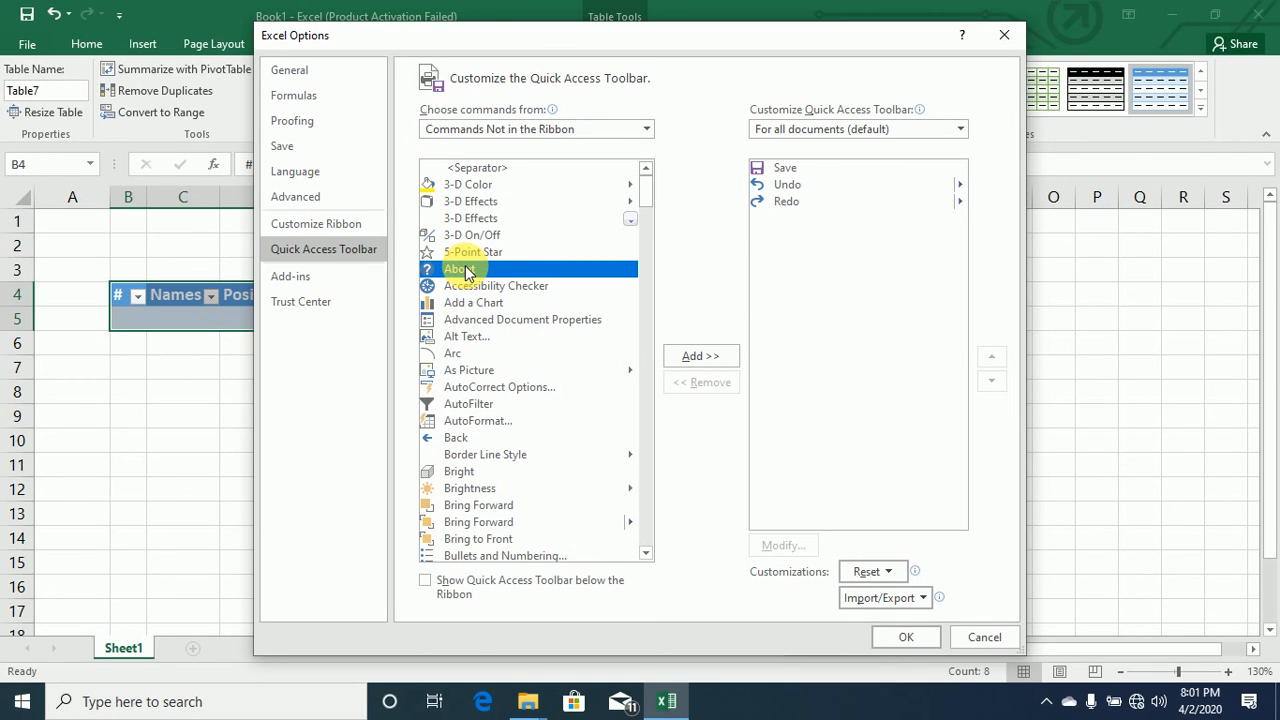
pyautogui.press('Down')
pyautogui.press('f')
pyautogui.press('f')
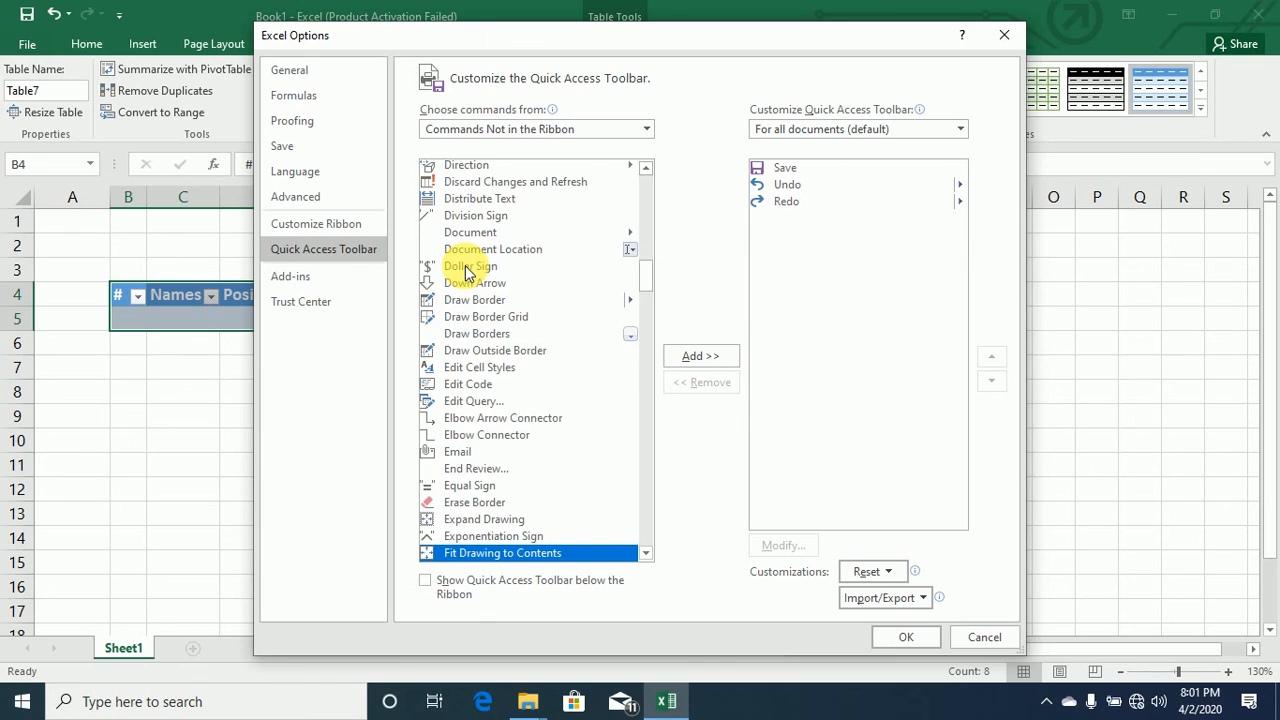
pyautogui.press('Down')
pyautogui.press('Down')
pyautogui.press('Down')
pyautogui.press('Up')
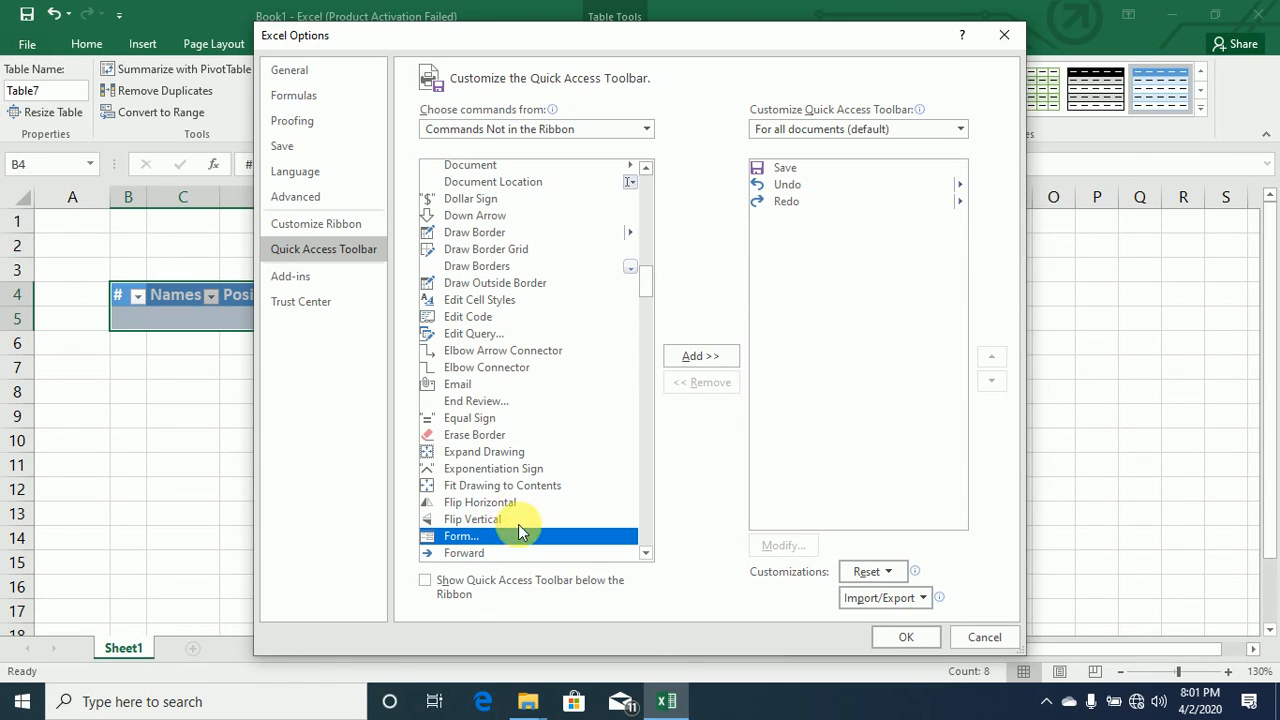
pyautogui.click(687, 352)
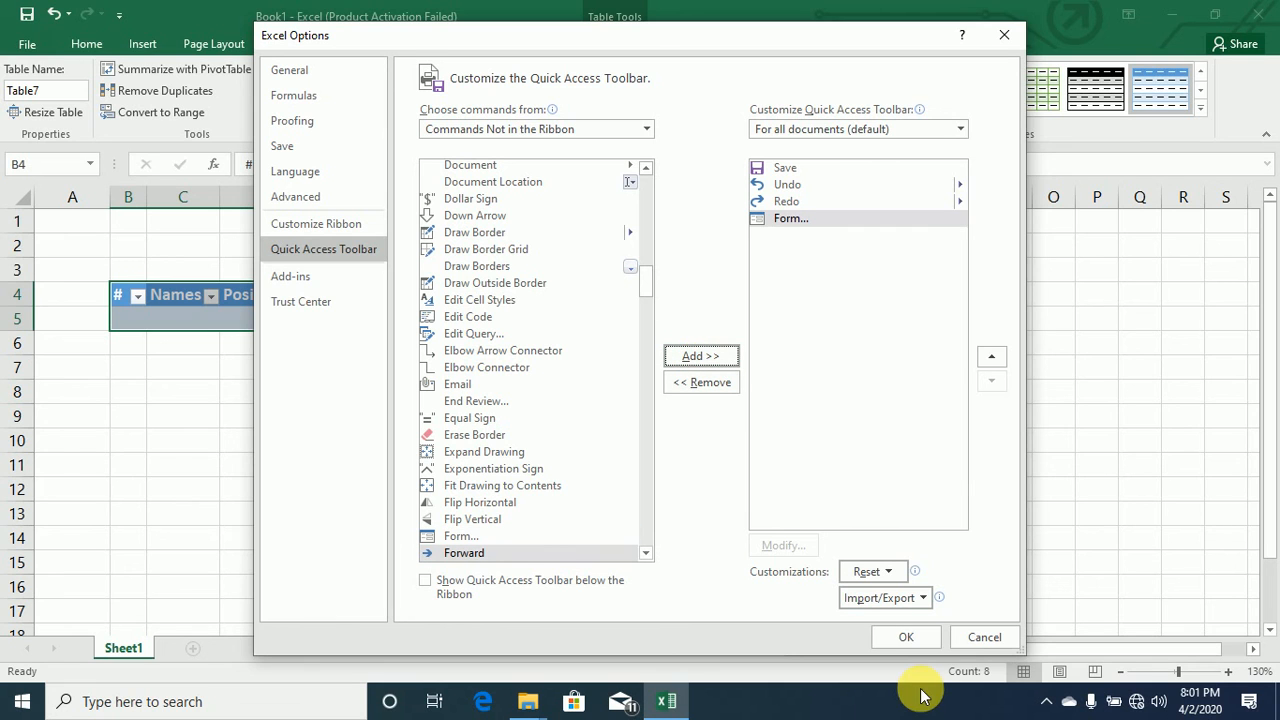
pyautogui.click(907, 638)
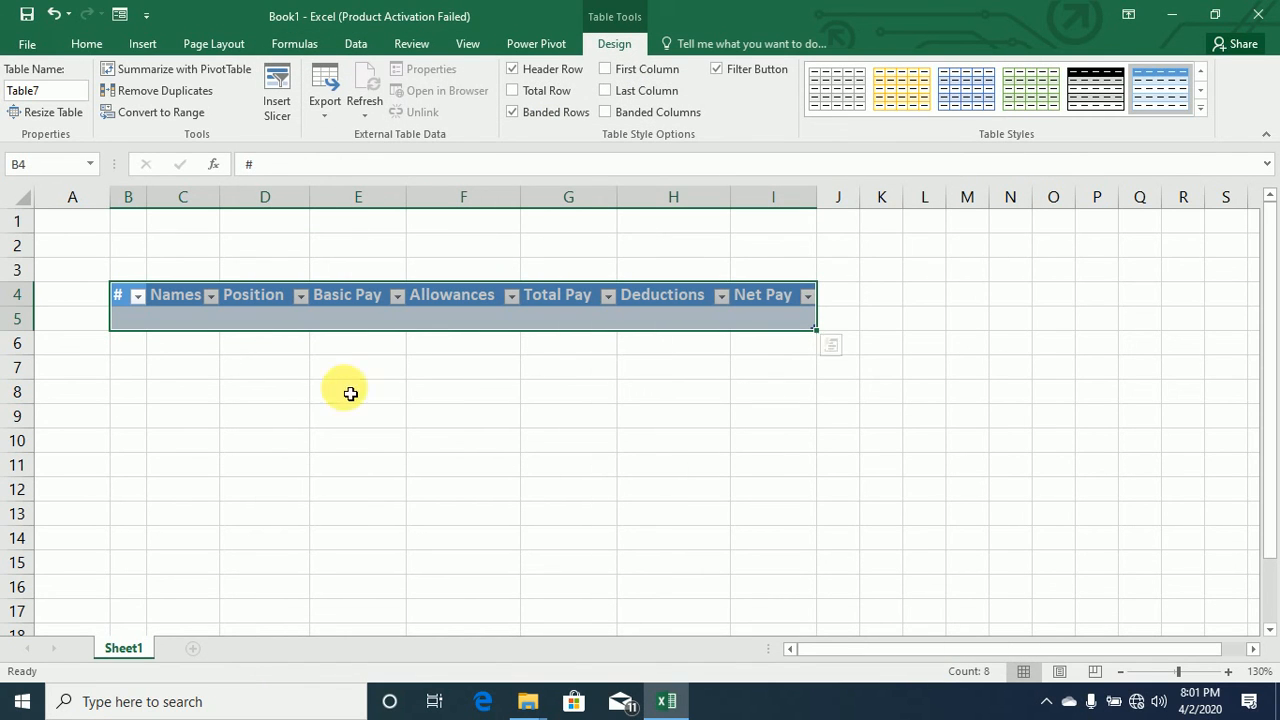
# Open the data entry form for the table to view its fields, and close it without adding a record
pyautogui.click(119, 17)
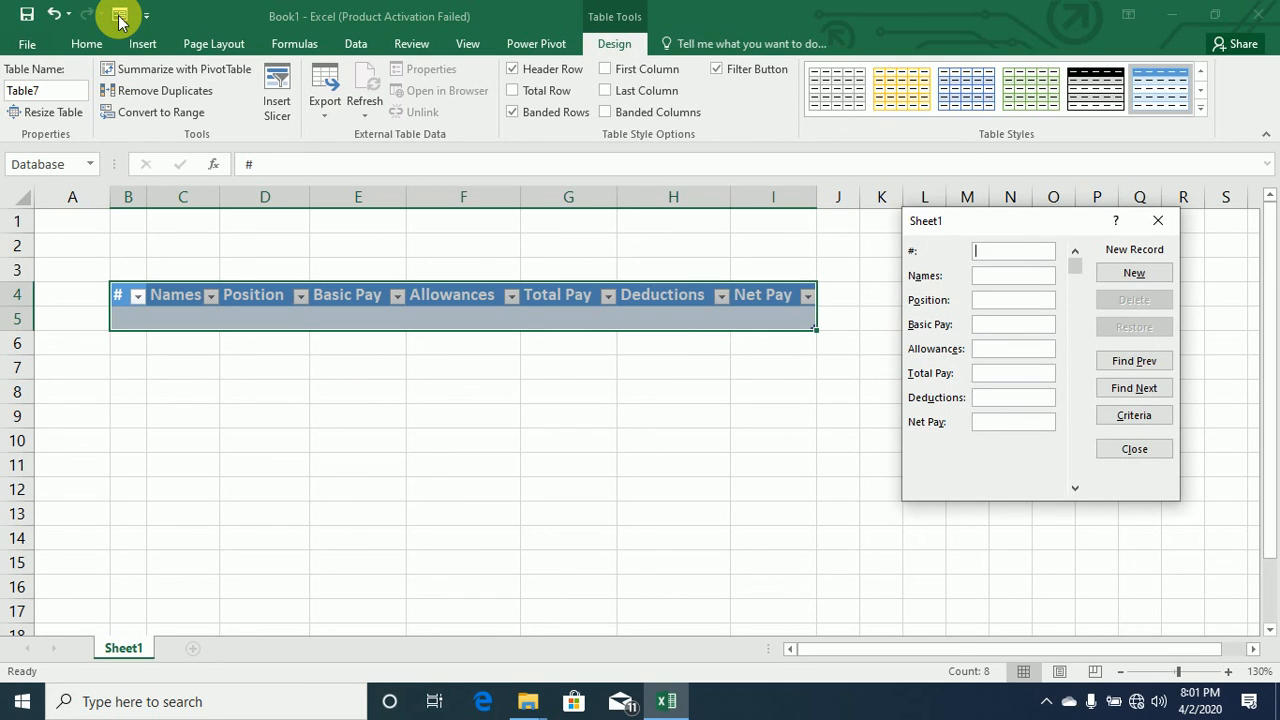
pyautogui.click(1162, 216)
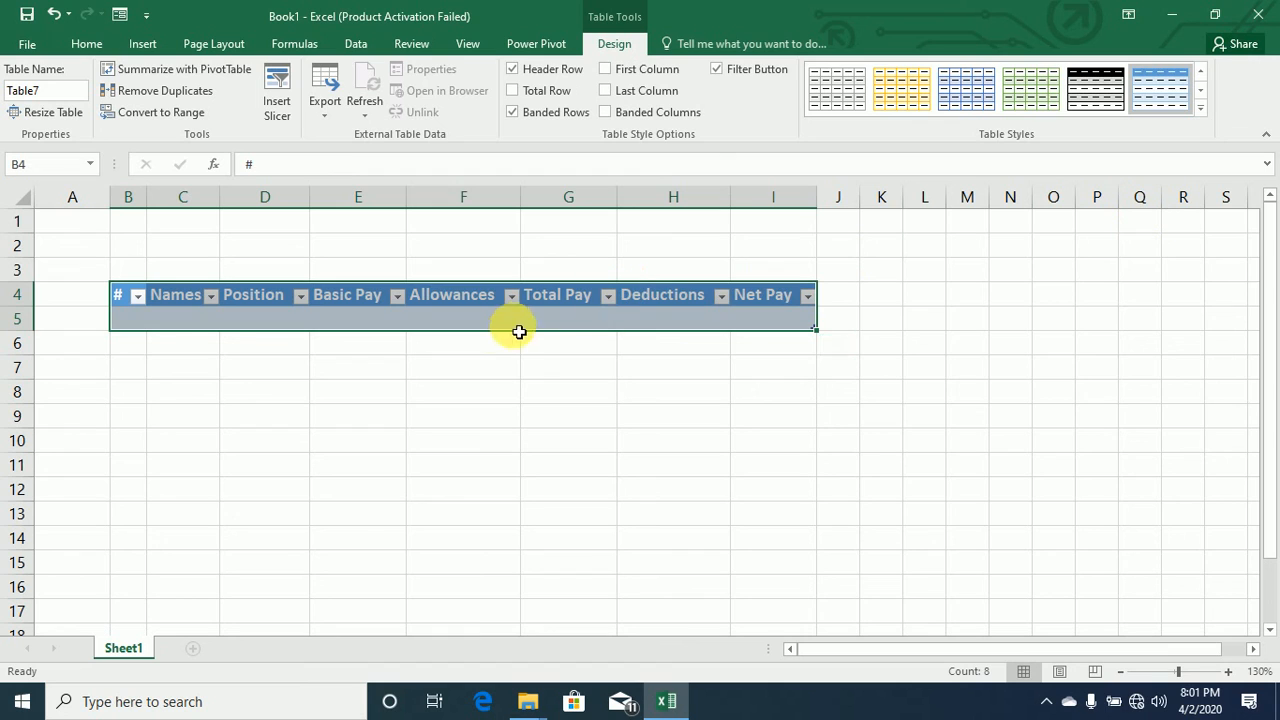
pyautogui.click(428, 321)
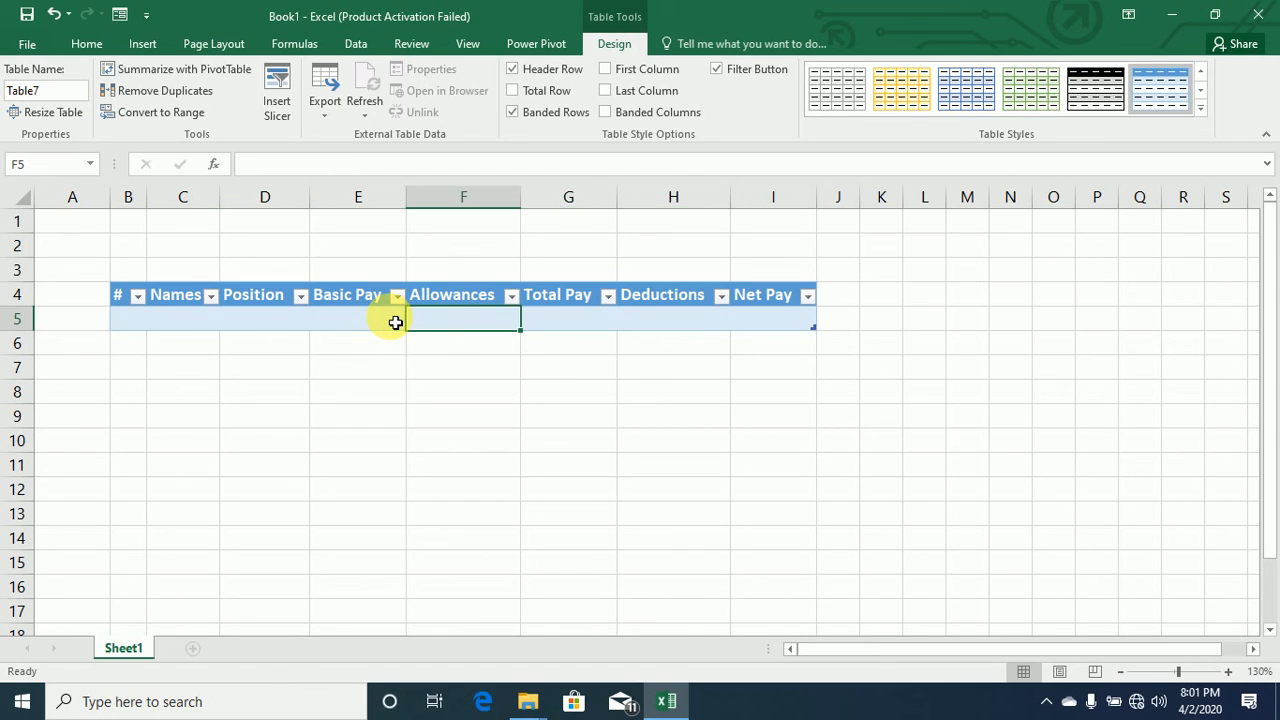
# Enter the formula =[Basic Pay]+[Allowances] in the first Total Pay cell, G5
pyautogui.click(558, 325)
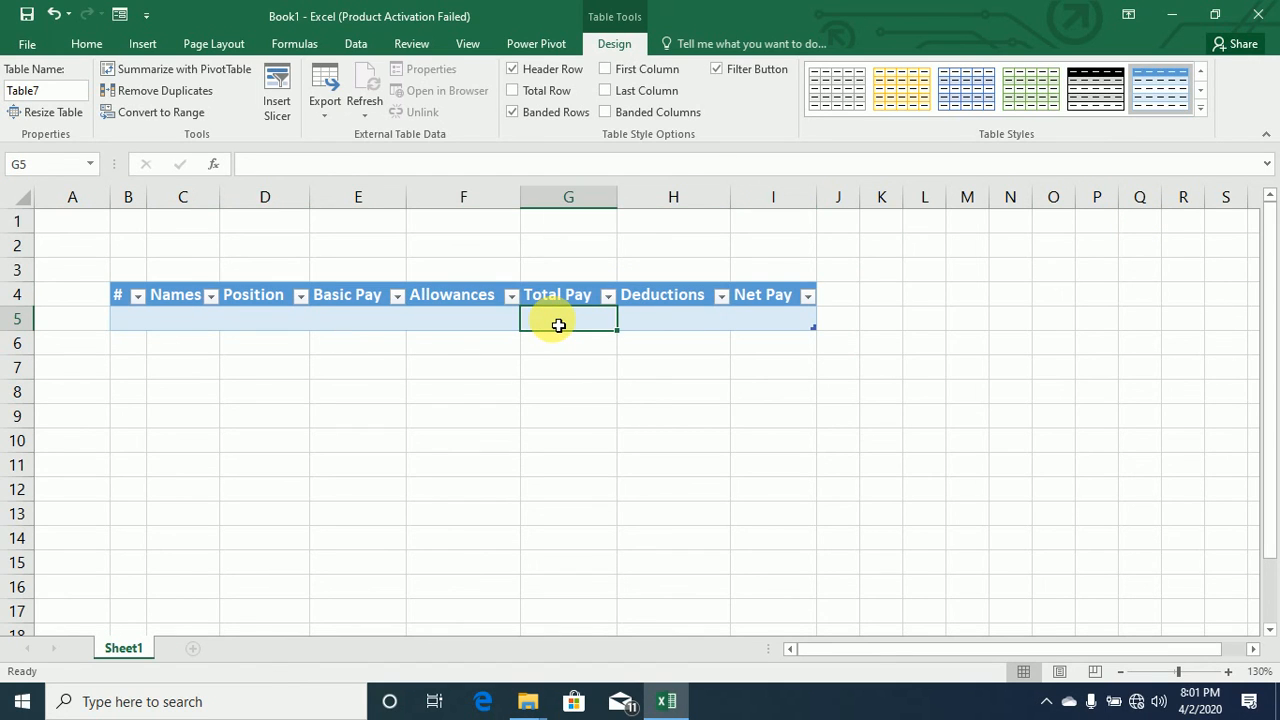
pyautogui.write('=')
pyautogui.press('Left')
pyautogui.press('Left')
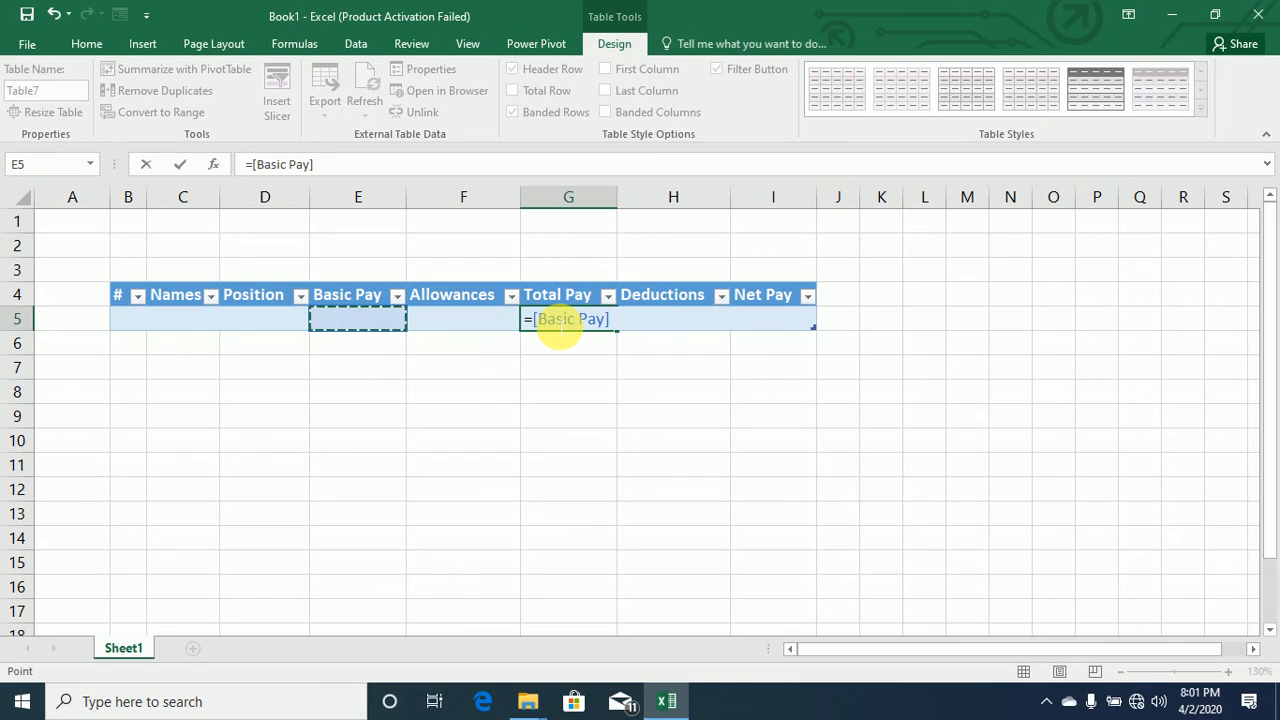
pyautogui.write('+')
pyautogui.press('Right')
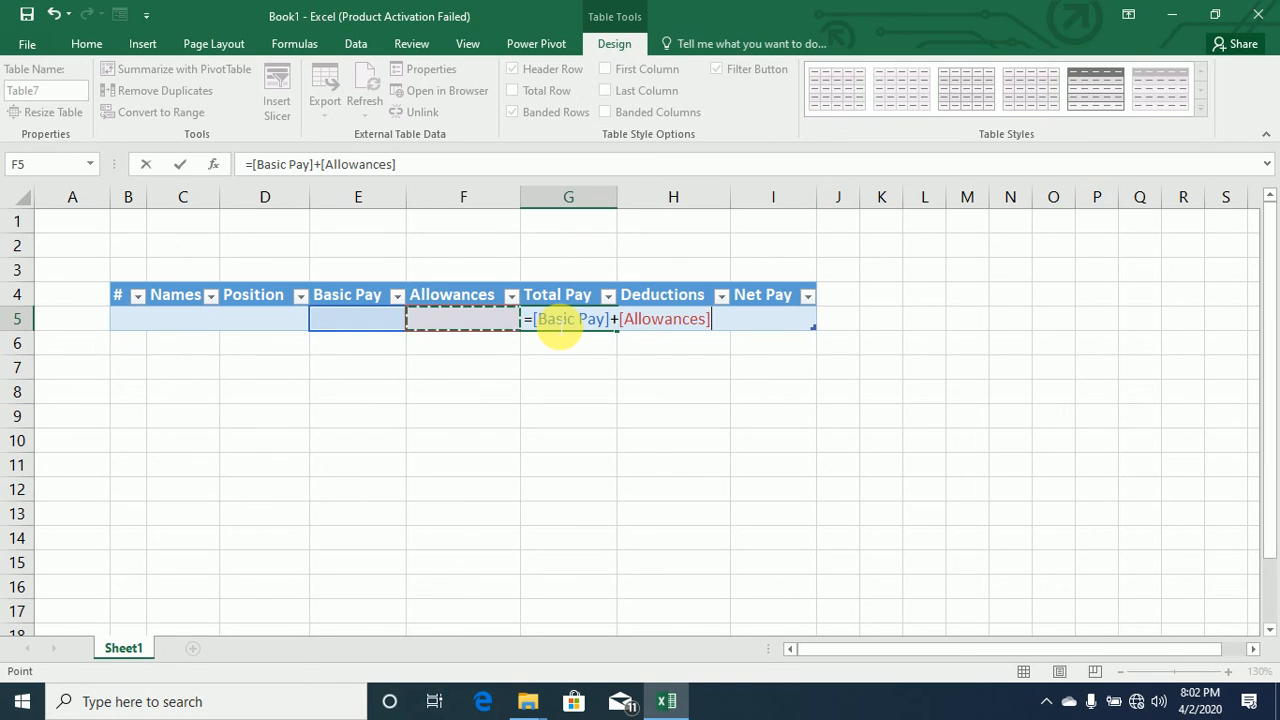
pyautogui.press('Return')
# Enter the formula =[Total Pay]*15% in the first Deductions cell, H5
pyautogui.press('Up')
pyautogui.press('Right')
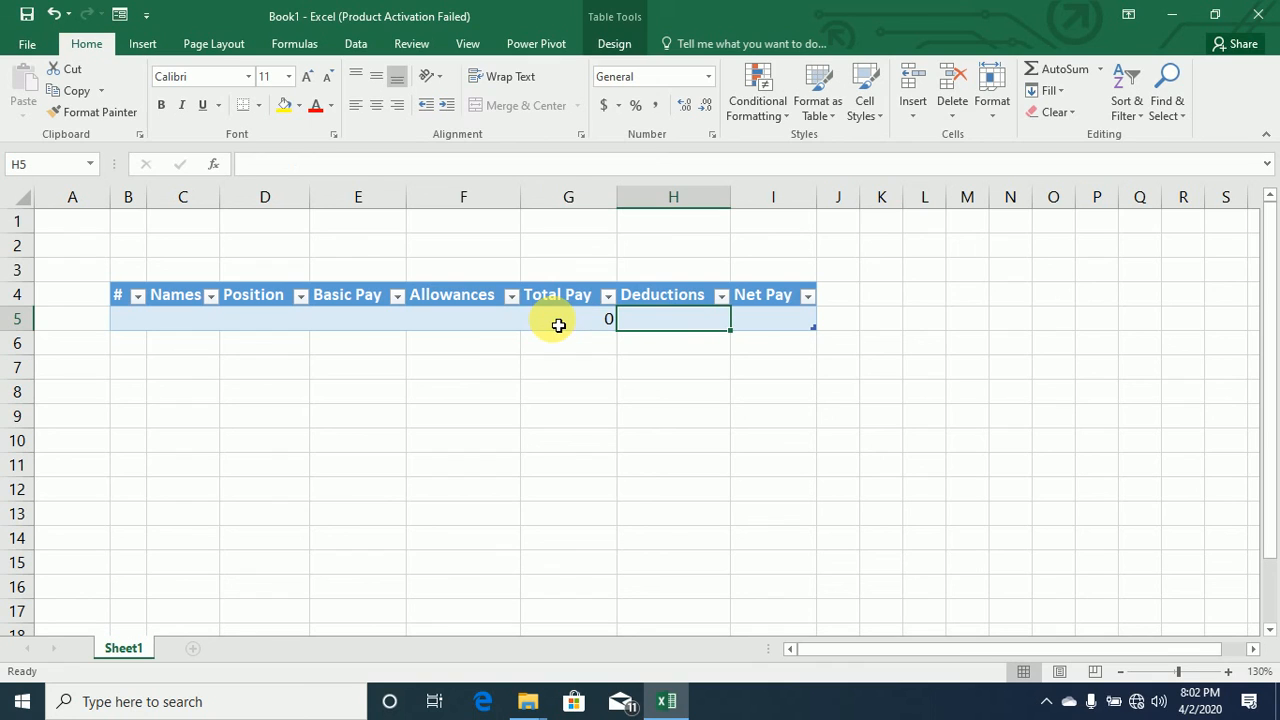
pyautogui.write('=')
pyautogui.click(558, 325)
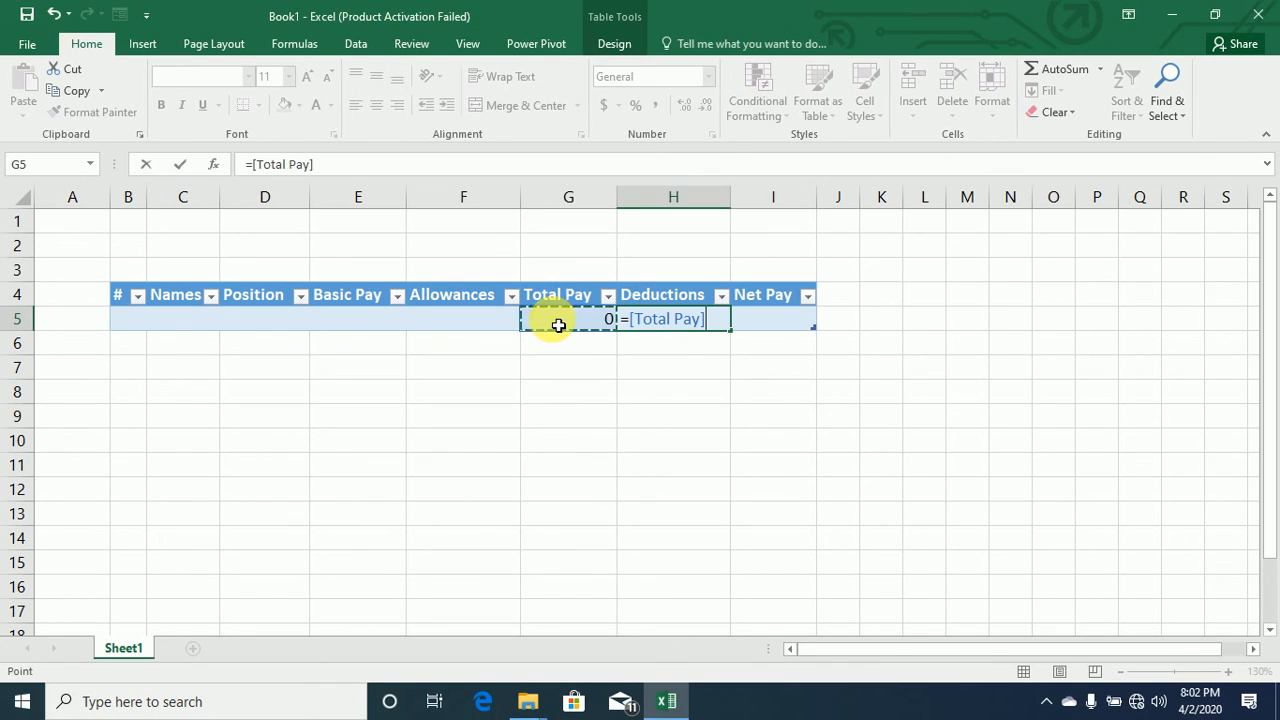
pyautogui.write('*15')
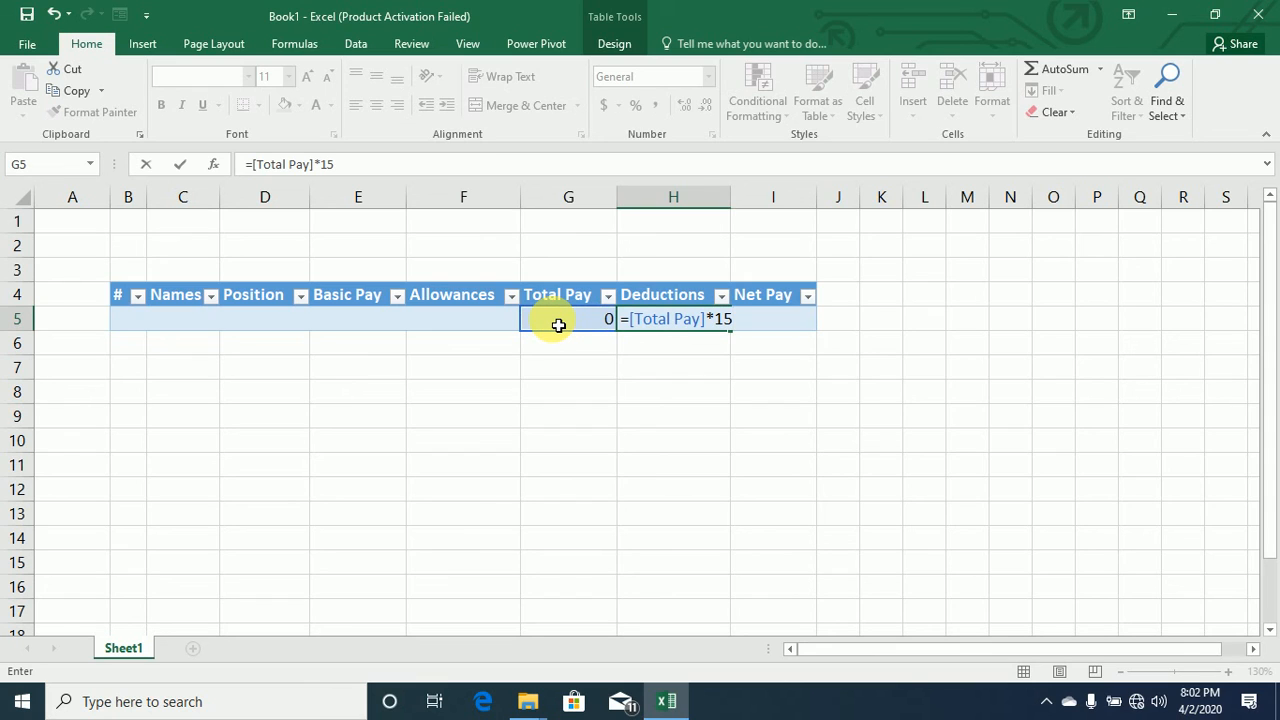
pyautogui.write('%')
pyautogui.hotkey('ctrl', 'Return')
# Enter the formula =[Total Pay]-[Deductions] in the first Net Pay cell, I5
pyautogui.press('Right')
pyautogui.write('=')
pyautogui.press('Left')
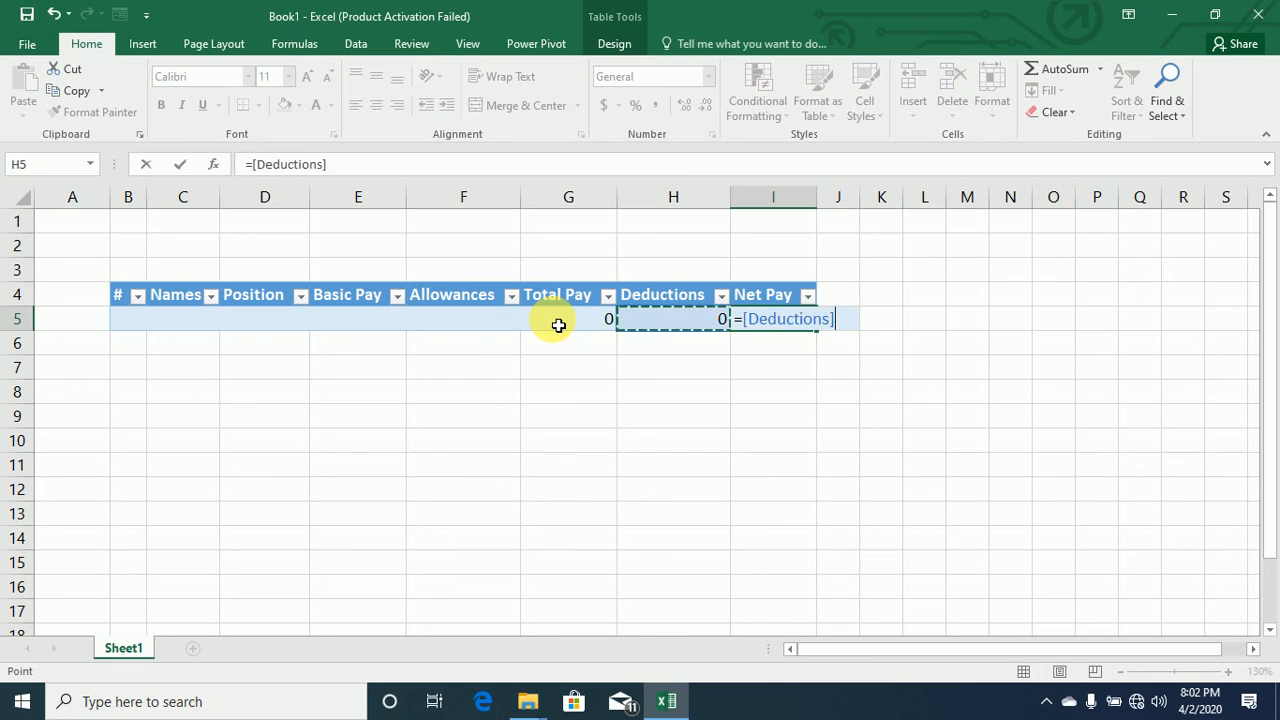
pyautogui.click(558, 325)
pyautogui.write('-')
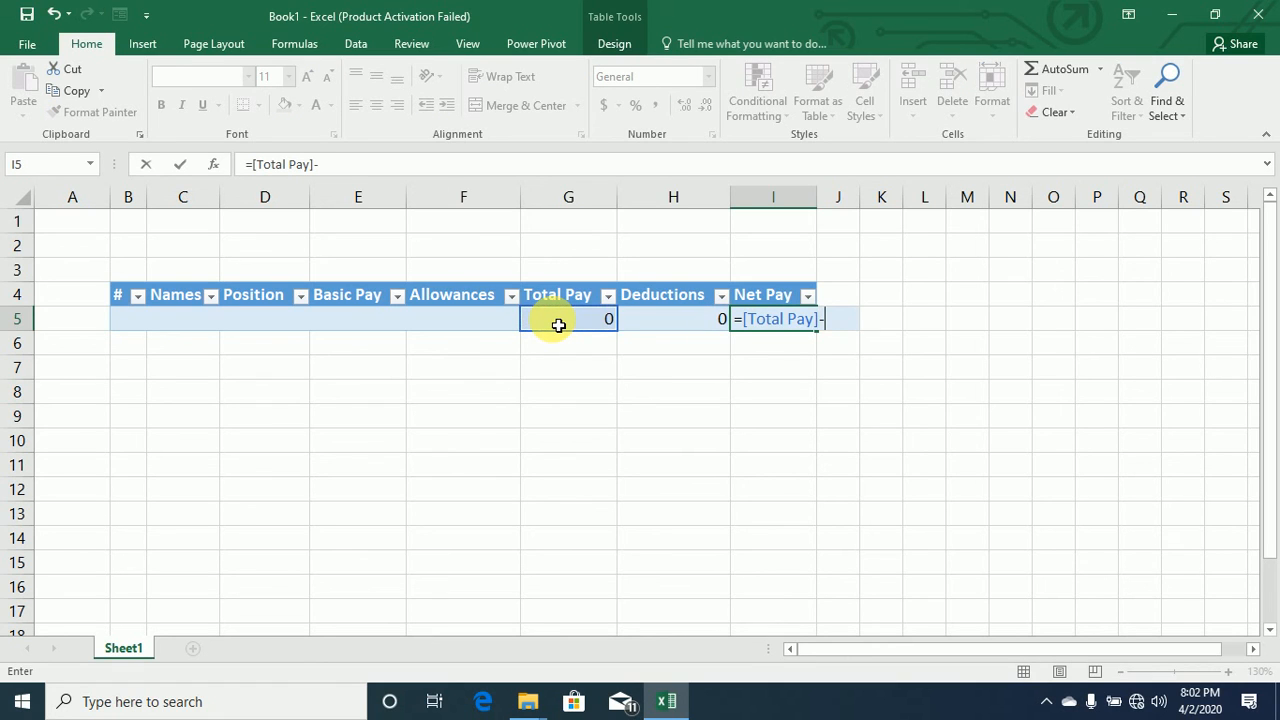
pyautogui.press('Left')
pyautogui.press('Return')
# Open the data entry form from the table's first Allowances cell, F5, and keep it beside the table
pyautogui.press('Left')
pyautogui.press('Left')
pyautogui.press('Left')
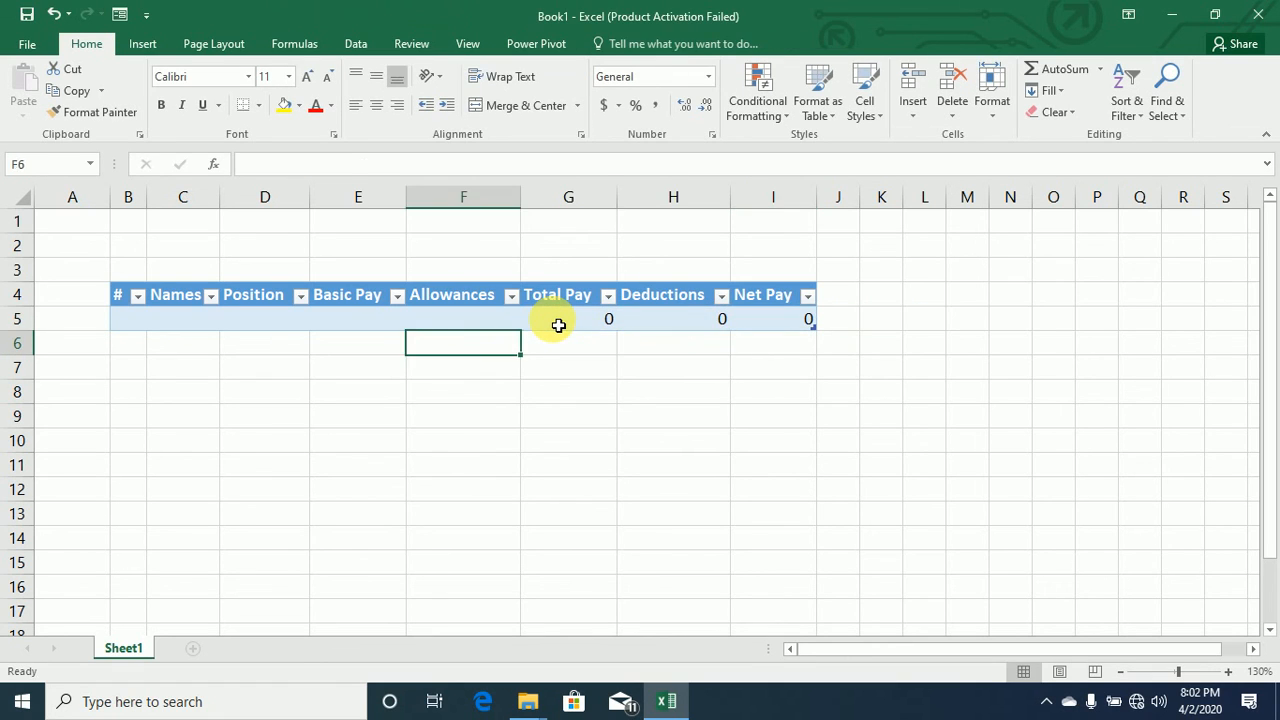
pyautogui.press('Up')
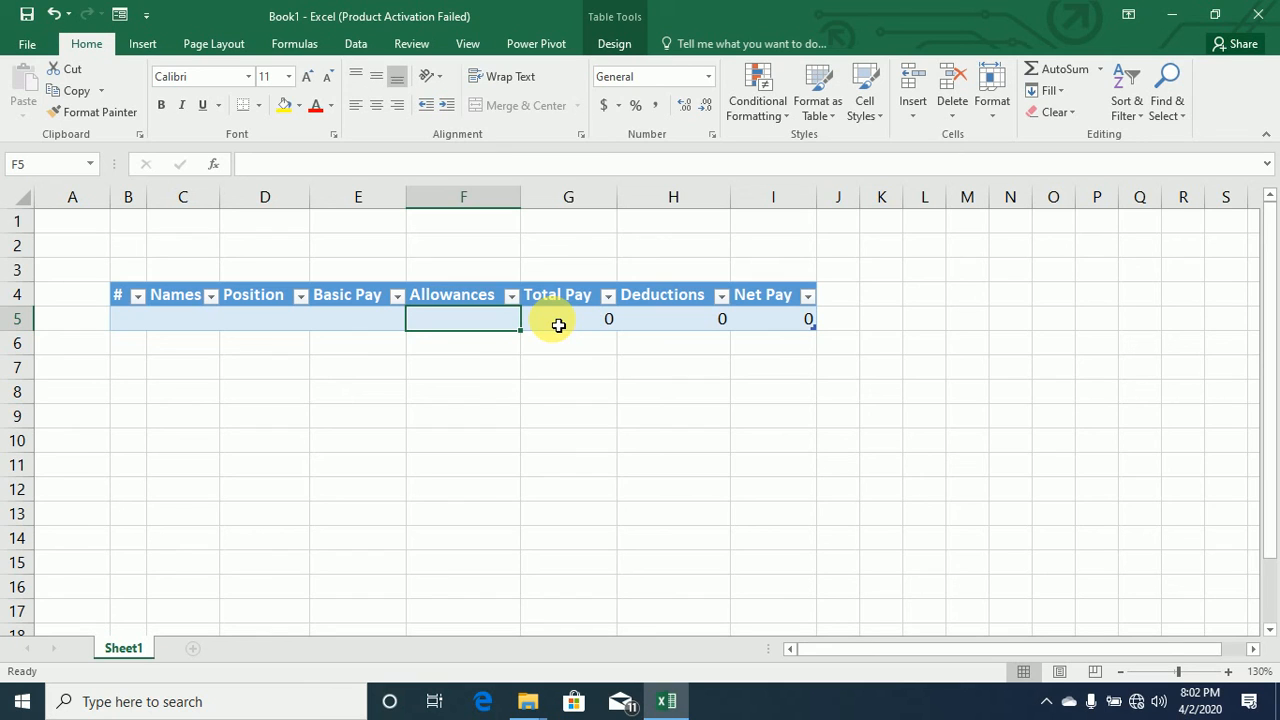
pyautogui.click(117, 15)
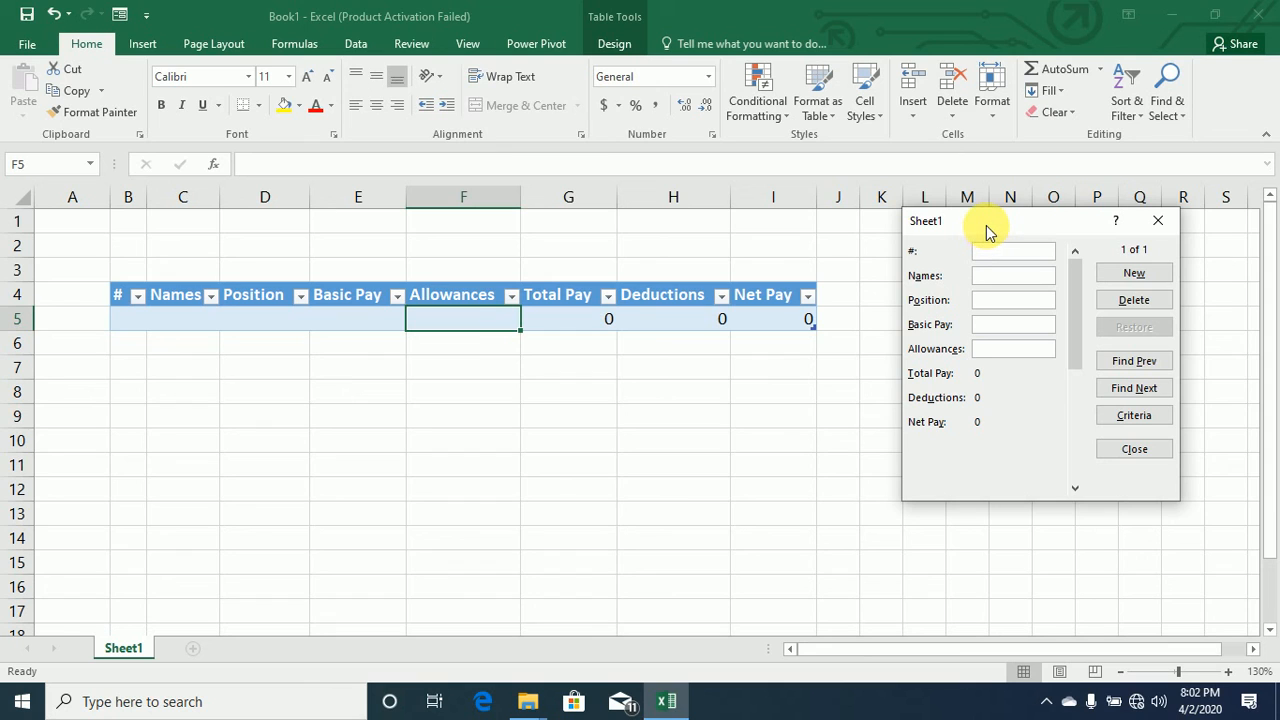
pyautogui.moveTo(988, 230); pyautogui.dragTo(992, 247)
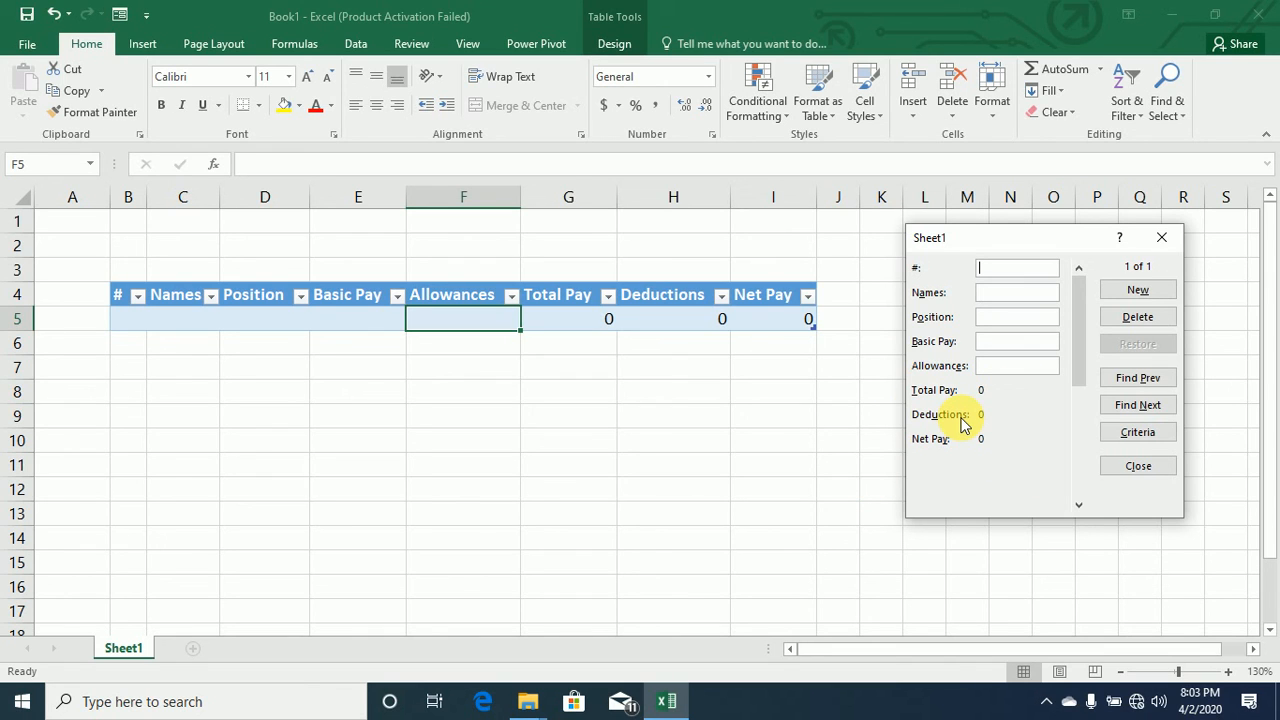
# In the form's first record, enter number 1, the employee's name and the position Manager Accounts
pyautogui.write('1')
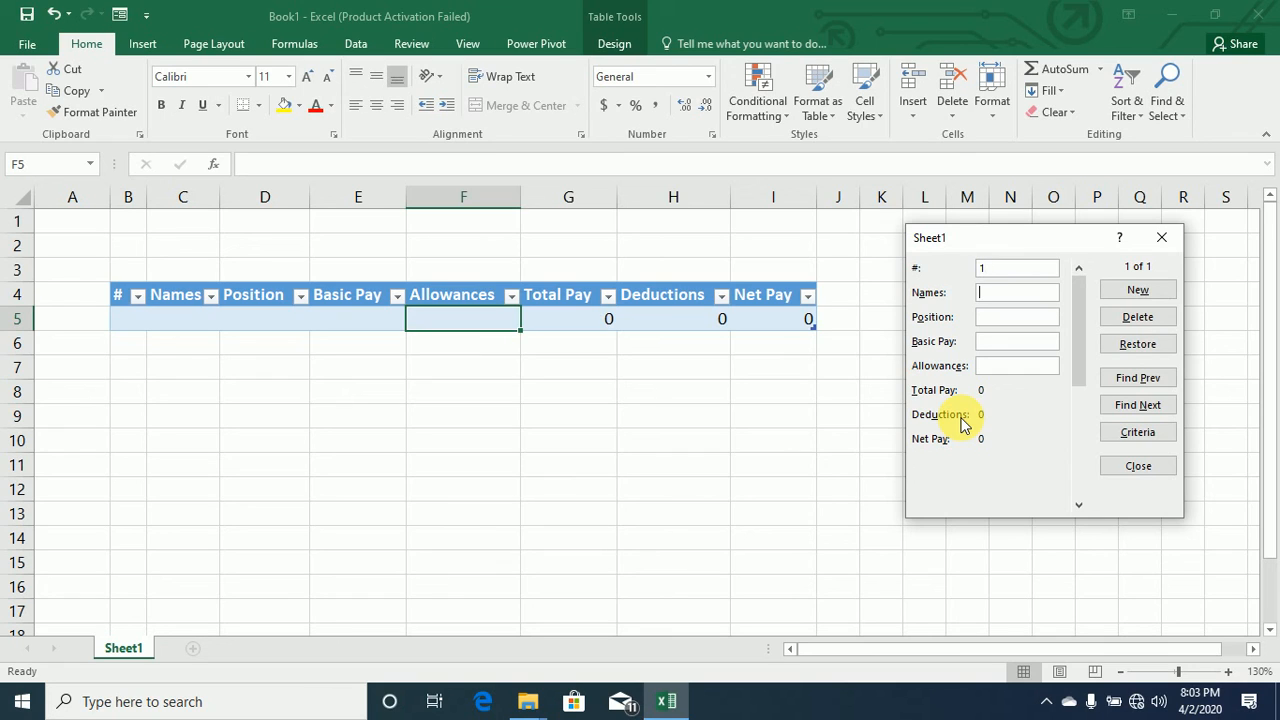
pyautogui.write('Ali')
pyautogui.press('Tab')
pyautogui.write('Managers Accou')
pyautogui.write('nt')
pyautogui.press('BackSpace')
pyautogui.press('BackSpace')
pyautogui.press('BackSpace')
pyautogui.press('BackSpace')
pyautogui.press('BackSpace')
pyautogui.press('BackSpace')
pyautogui.press('BackSpace')
pyautogui.press('BackSpace')
pyautogui.press('BackSpace')
pyautogui.write('Accounts')
# Set the first record's Basic Pay to 60000 and Allowances to 5000, and save it to the table
pyautogui.press('Tab')
pyautogui.write('60000')
pyautogui.press('Tab')
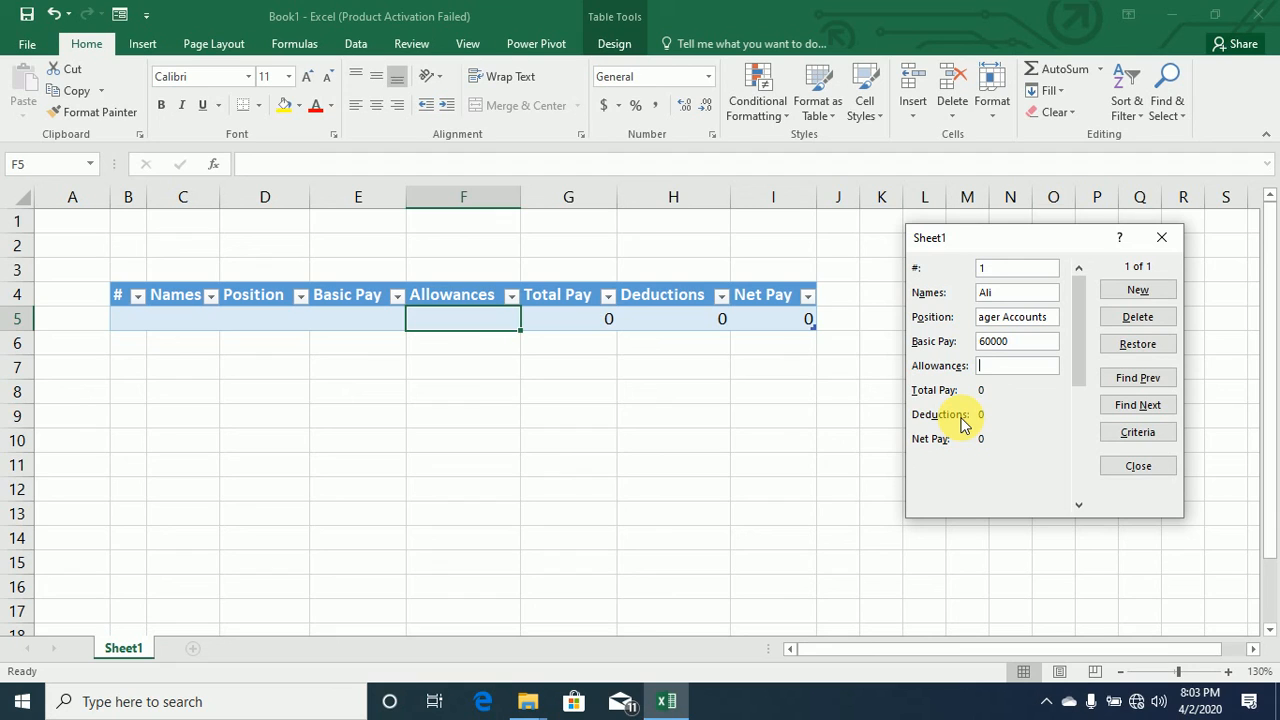
pyautogui.write('5000')
pyautogui.press('Return')
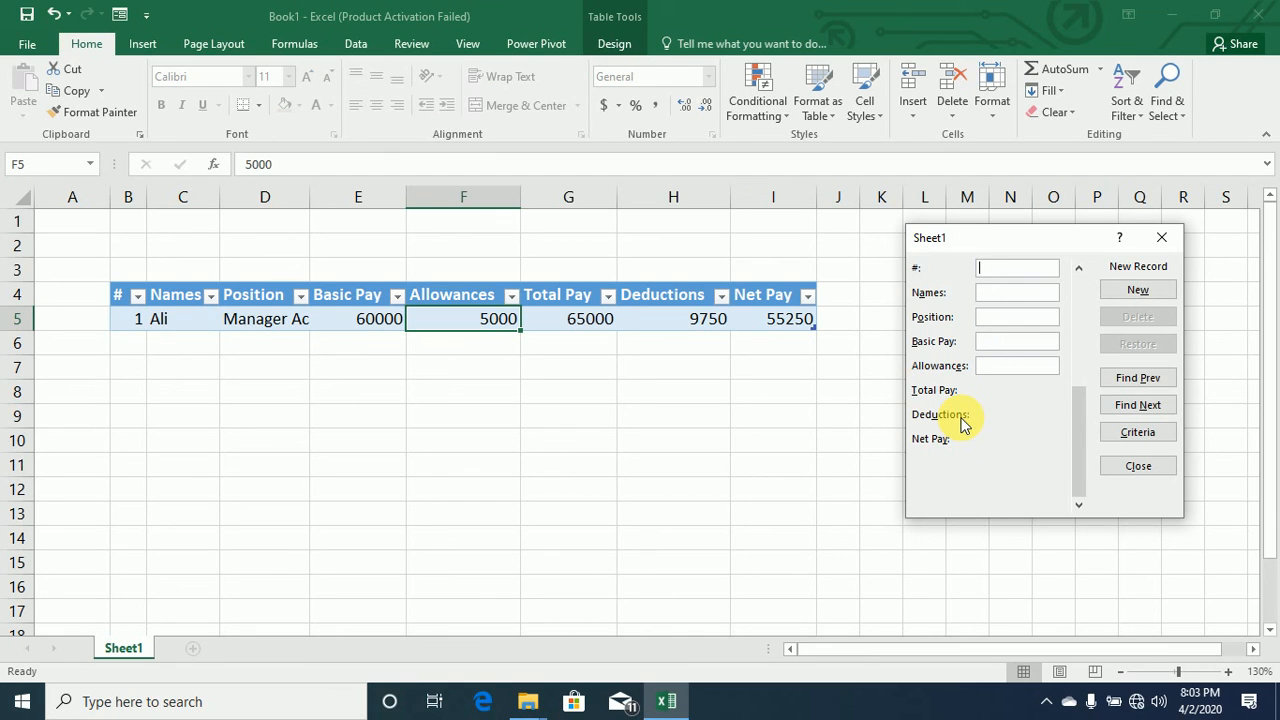
# Add record 2 through the form with the employee's name, position AM Finance, Basic Pay 45000 and Allowances 5000
pyautogui.write('2')
pyautogui.press('Tab')
pyautogui.write('Ahmed')
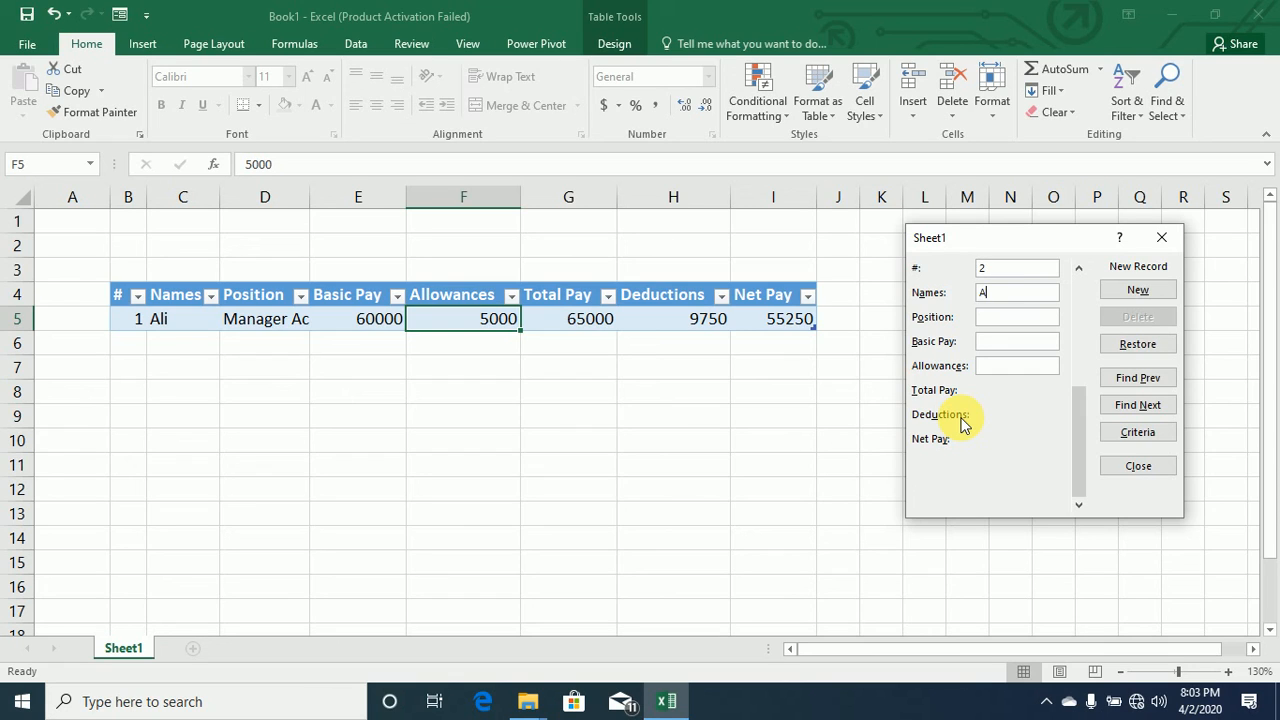
pyautogui.press('Tab')
pyautogui.write('AM Finance')
pyautogui.write('45000')
pyautogui.press('Tab')
pyautogui.write('5000')
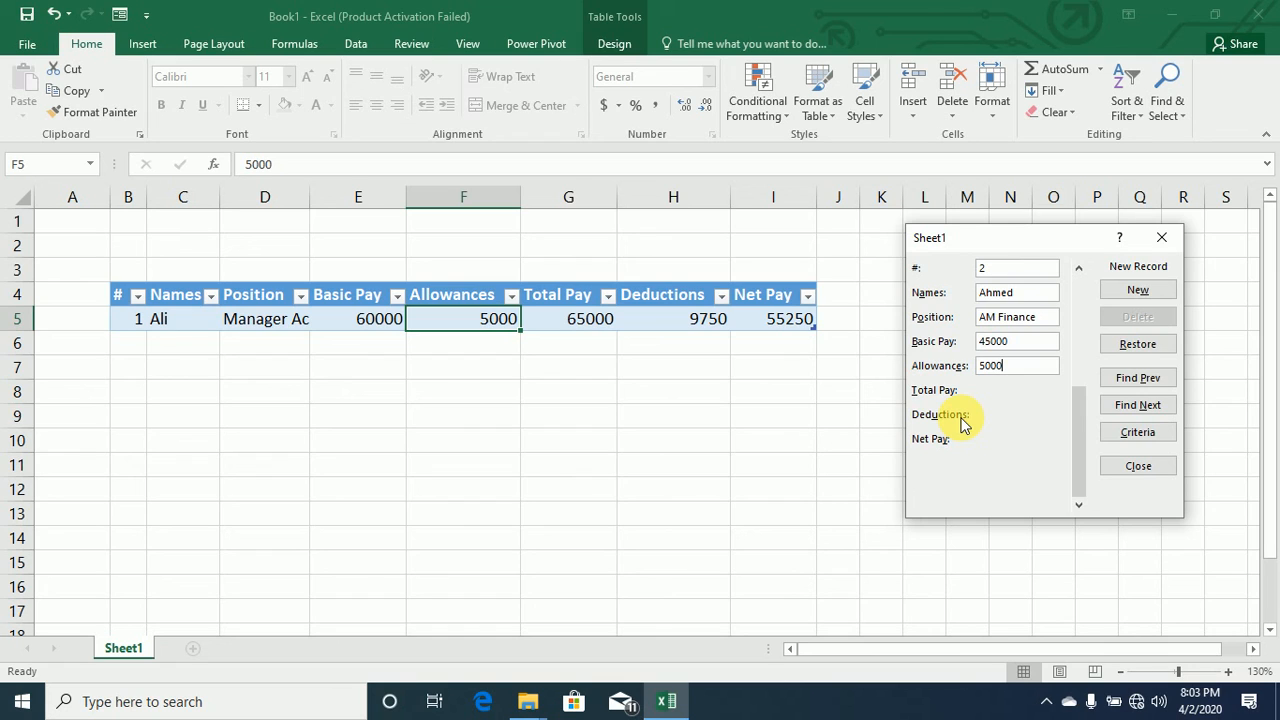
pyautogui.press('Return')
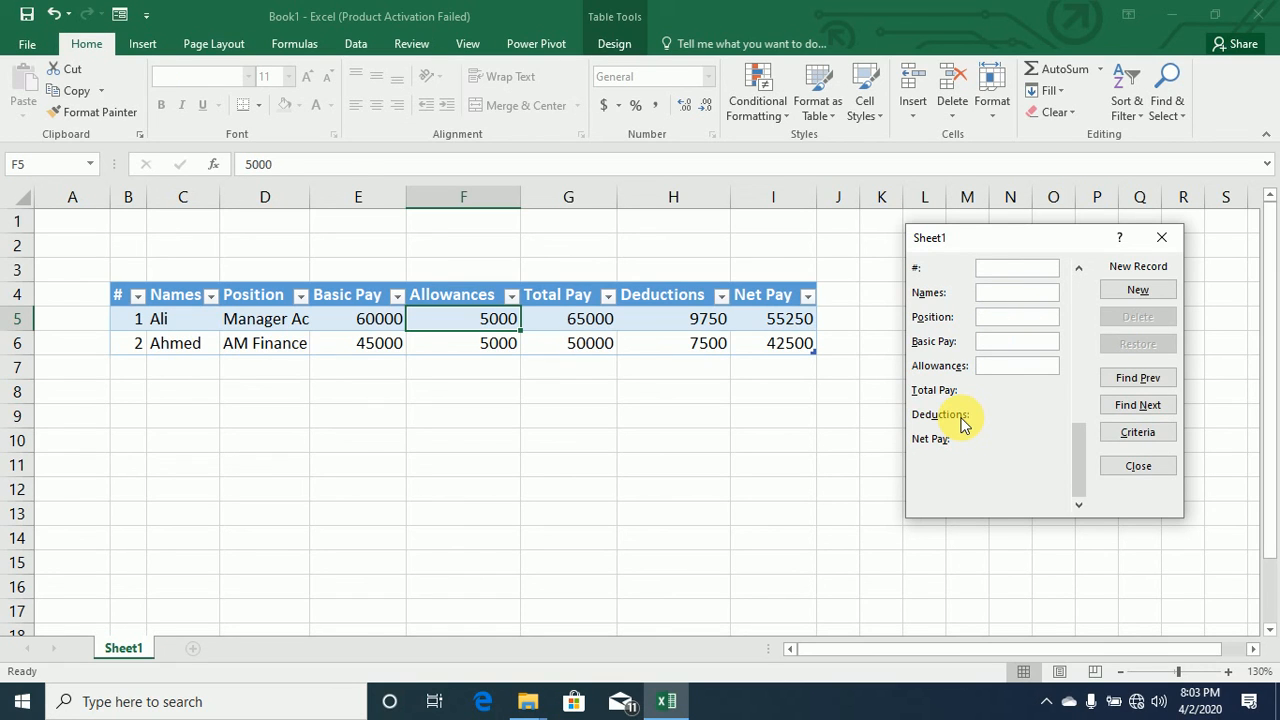
# Add record 3 through the form with the employee's name, position BDM, Basic Pay 62000 and Allowances 4000
pyautogui.write('3Aalia')
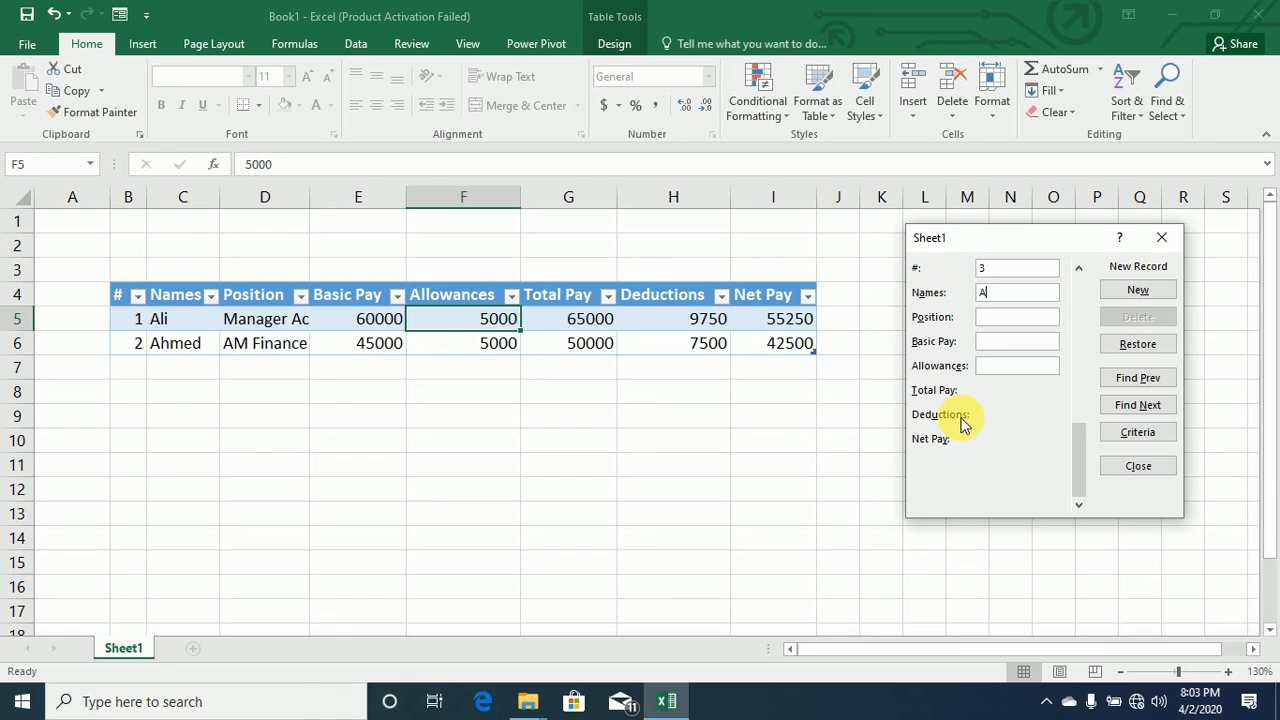
pyautogui.press('Tab')
pyautogui.write('BDM')
pyautogui.press('Tab')
pyautogui.write('62000')
pyautogui.press('Tab')
pyautogui.write('4000')
pyautogui.press('Return')
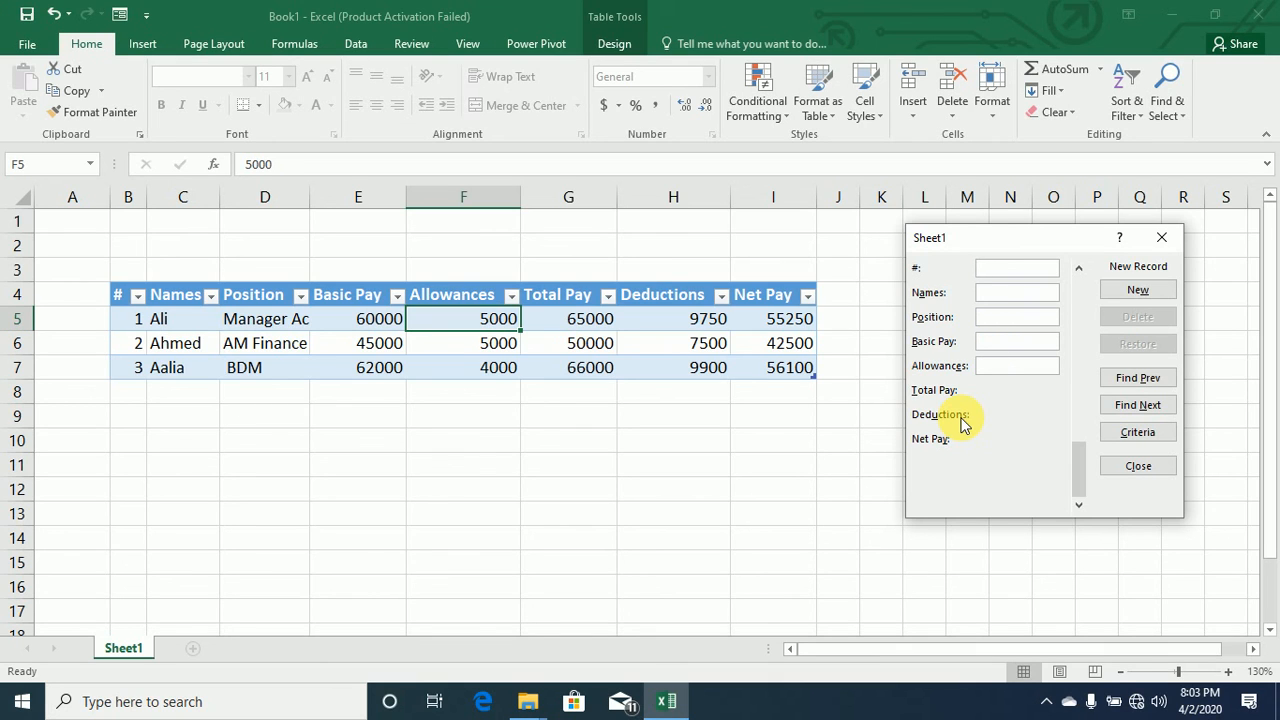
# Add record 4 through the form with the employee's name, position Cashier, Basic Pay 30000 and Allowances 3000
pyautogui.write('4')
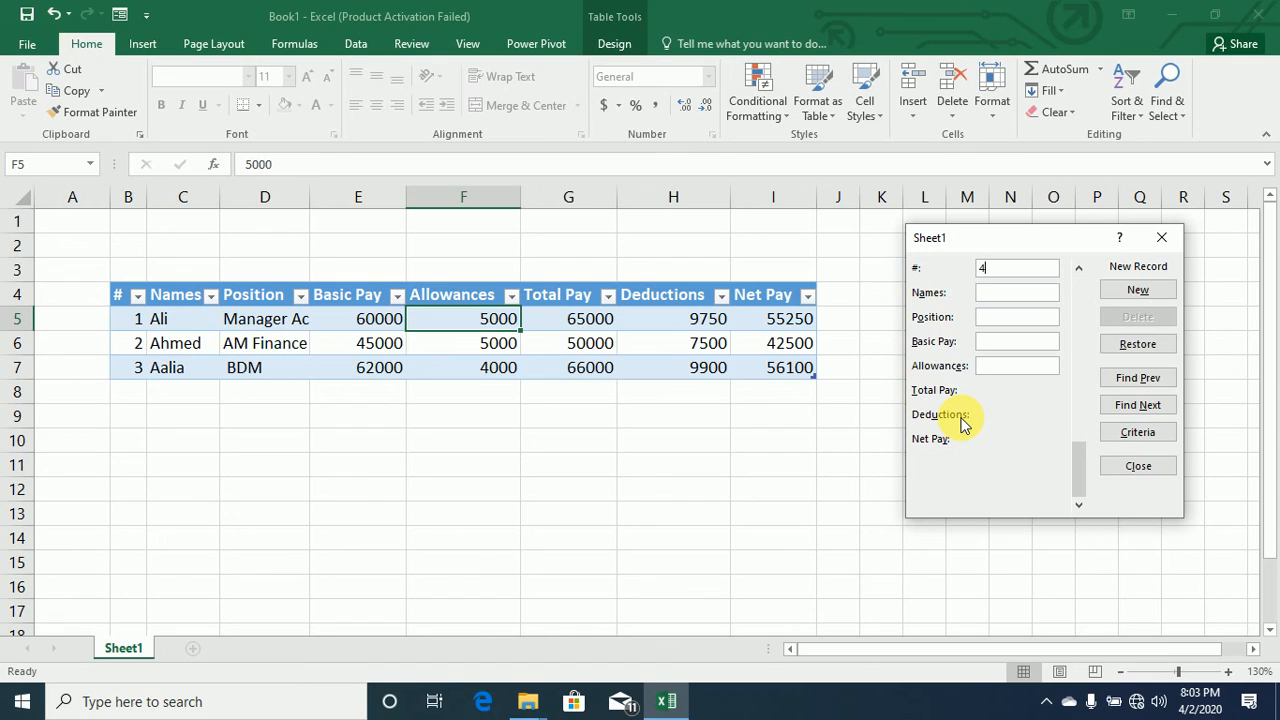
pyautogui.write('Haris')
pyautogui.press('Tab')
pyautogui.write('Cashier')
pyautogui.press('Tab')
pyautogui.write('30000')
pyautogui.press('Tab')
pyautogui.write('3000')
pyautogui.press('Return')
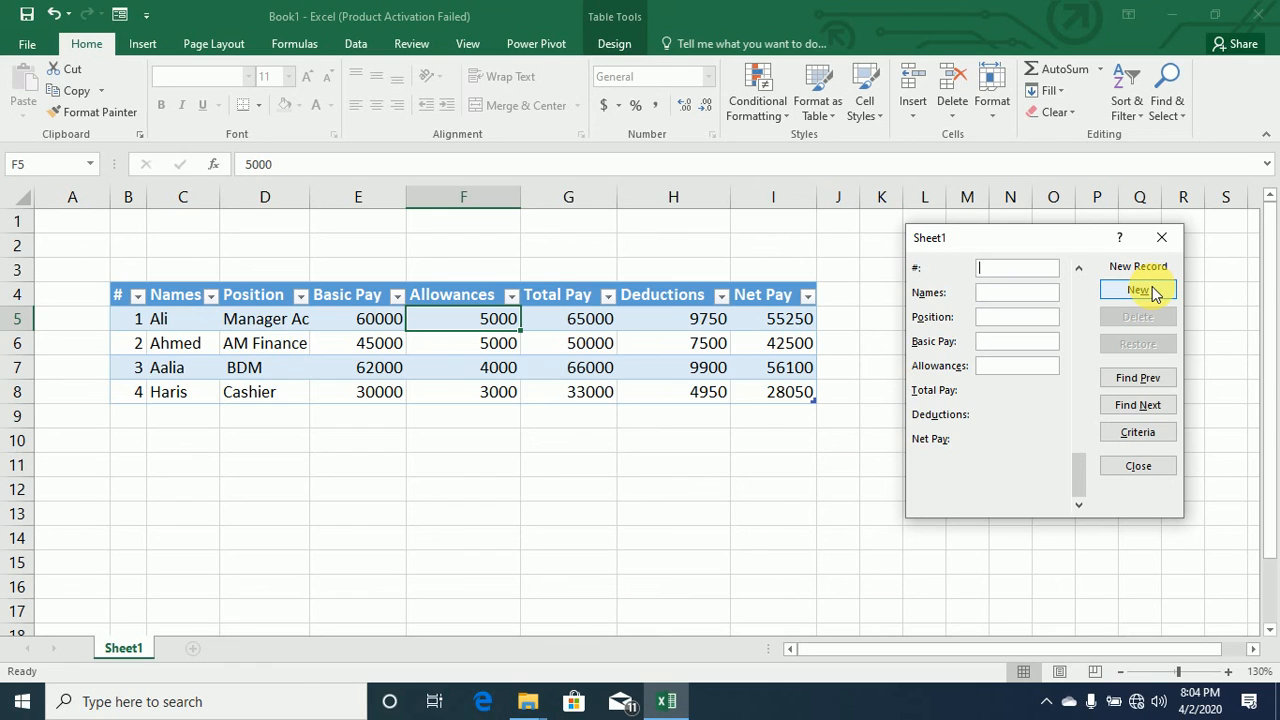
# Browse the saved records in the form back to the first one and forward again to the last
pyautogui.click(1151, 286)
pyautogui.click(1140, 383)
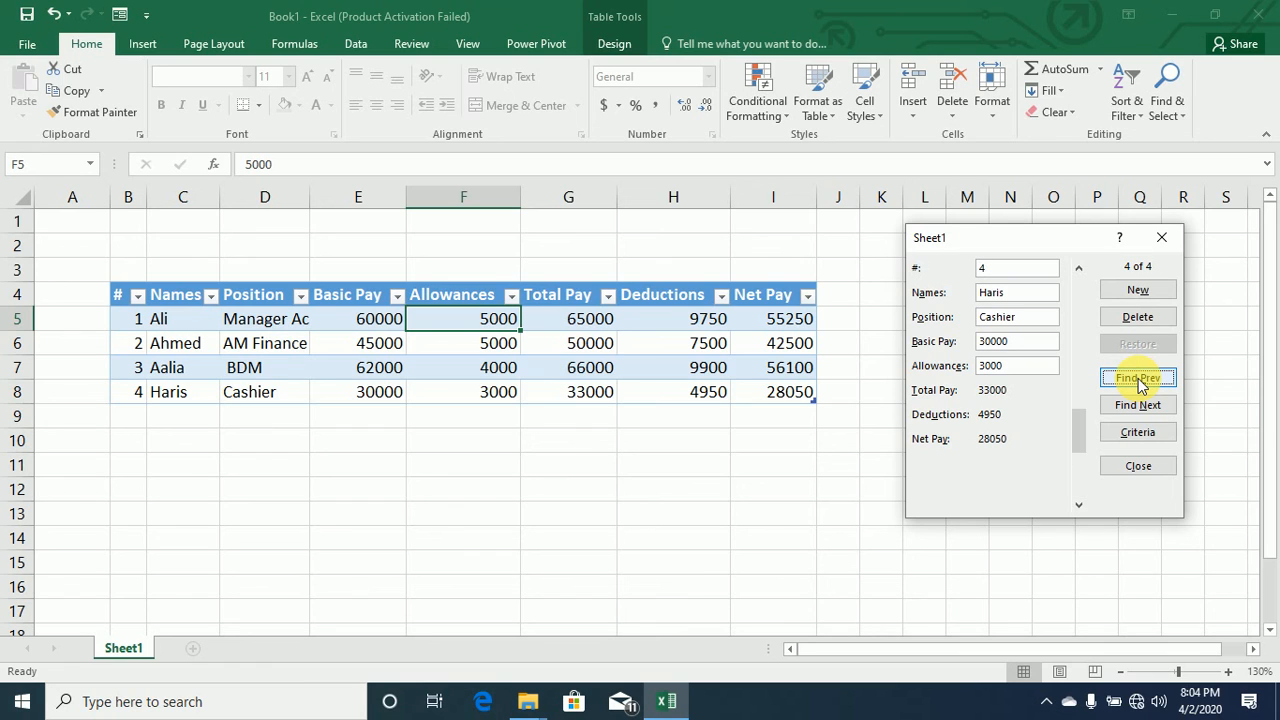
pyautogui.click(1140, 385)
pyautogui.click(1140, 385)
pyautogui.click(1140, 385)
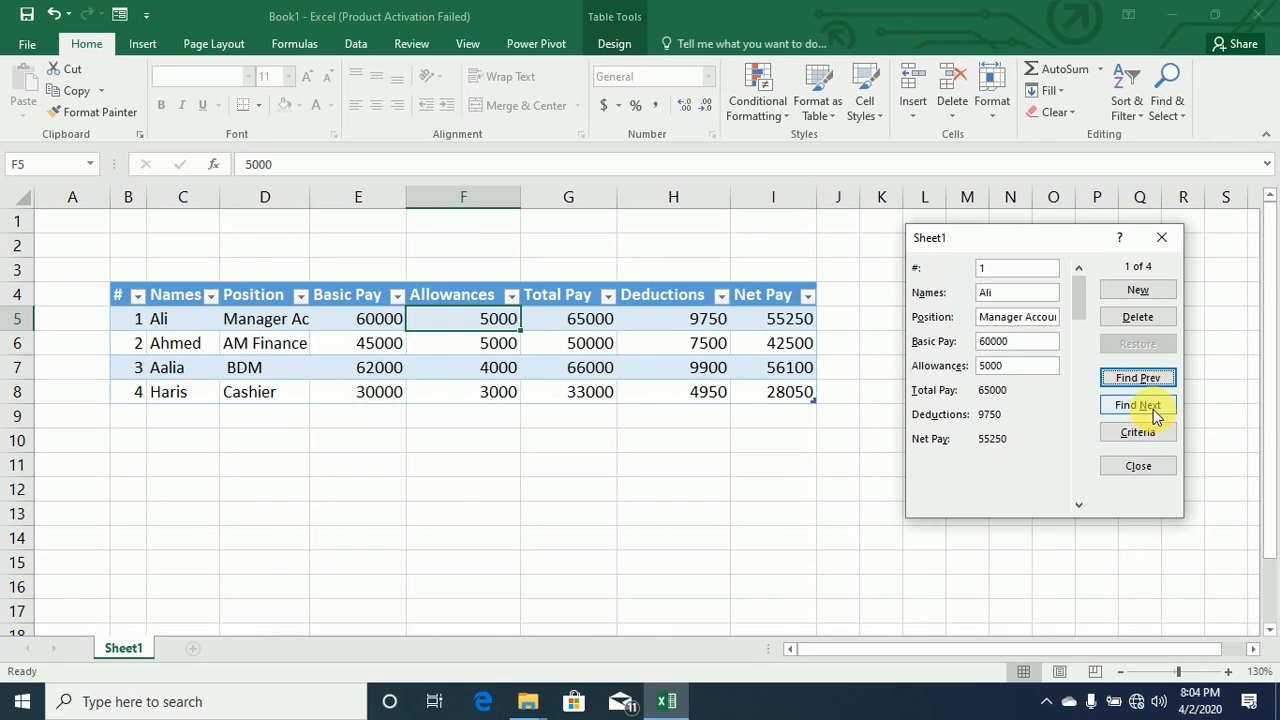
pyautogui.click(1155, 415)
pyautogui.click(1155, 413)
pyautogui.click(1153, 410)
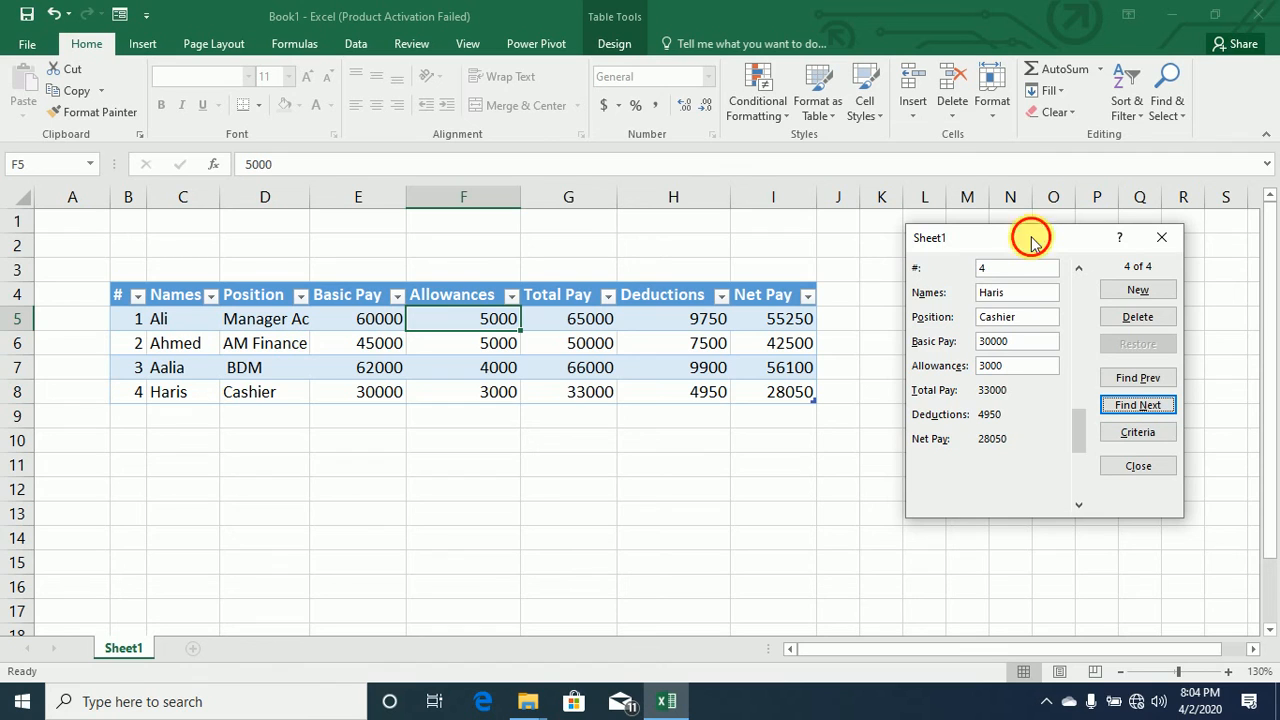
pyautogui.moveTo(1034, 238)
pyautogui.mouseDown()
pyautogui.moveTo(1048, 241)
pyautogui.moveTo(1010, 240)
pyautogui.mouseUp()
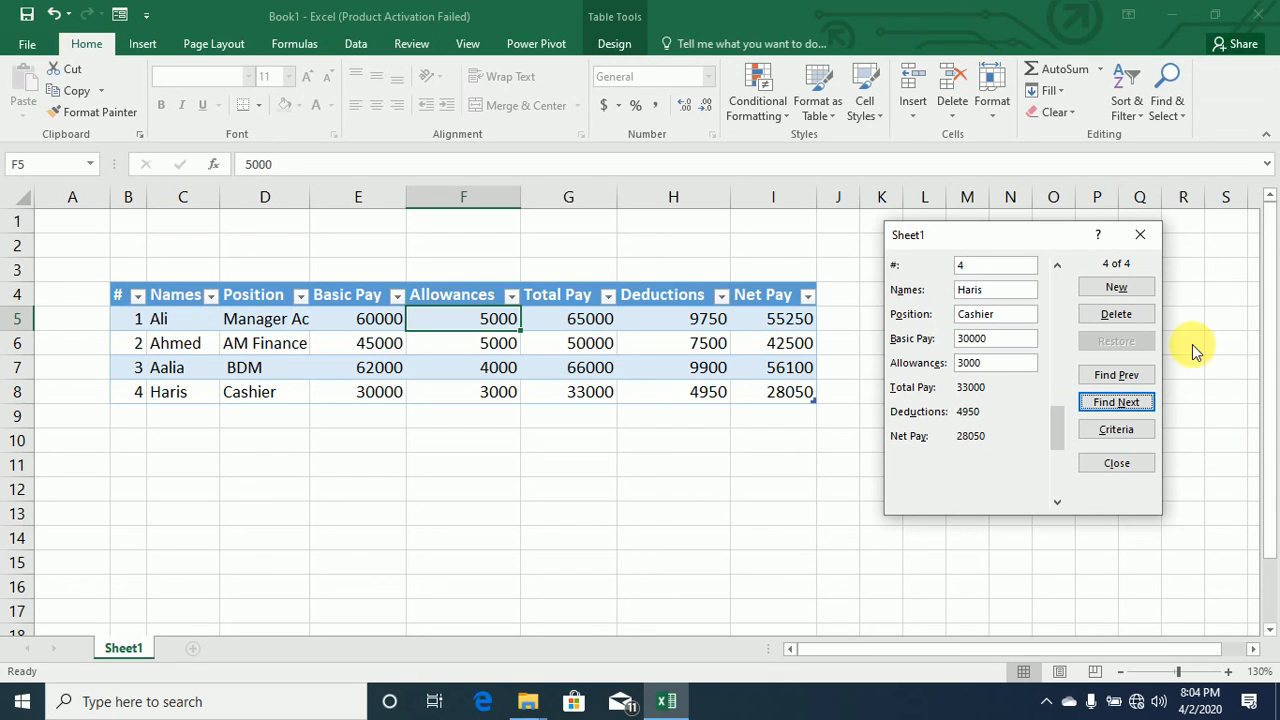
# Search the form's records using the criterion >50000 for Deductions
pyautogui.click(1134, 430)
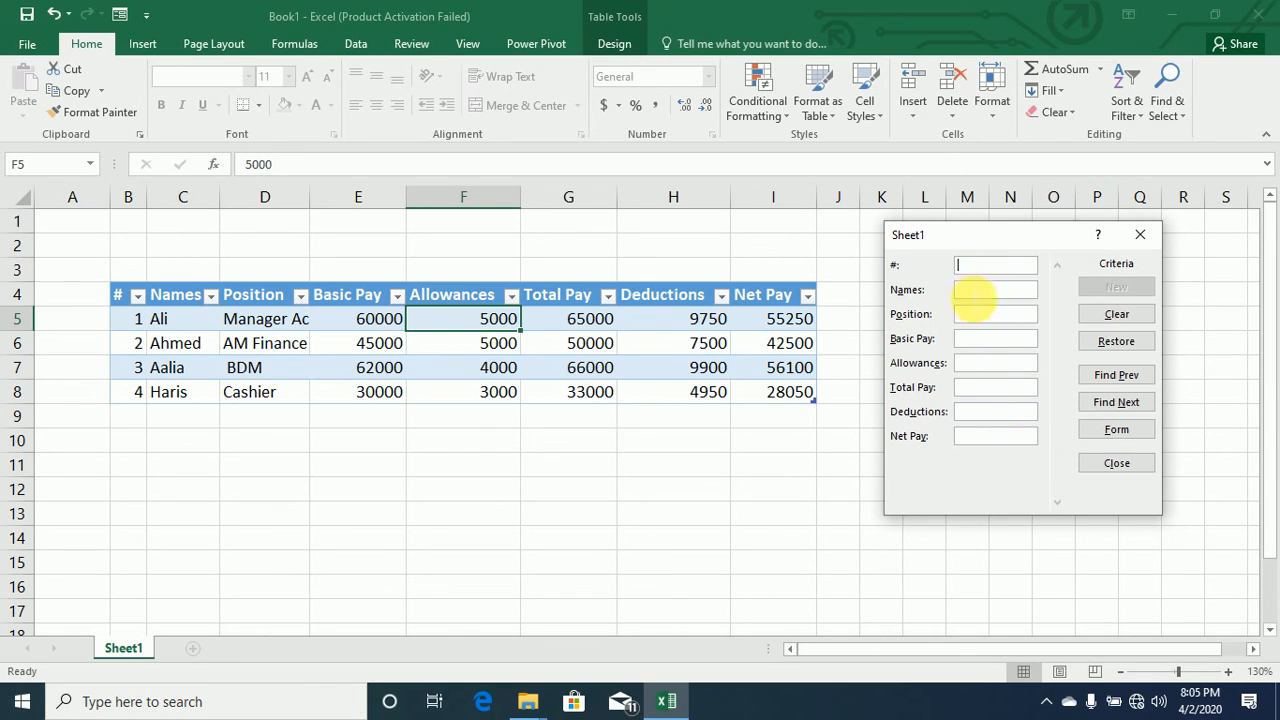
pyautogui.click(984, 421)
pyautogui.write('<')
pyautogui.press('BackSpace')
pyautogui.write('>50000')
pyautogui.press('Return')
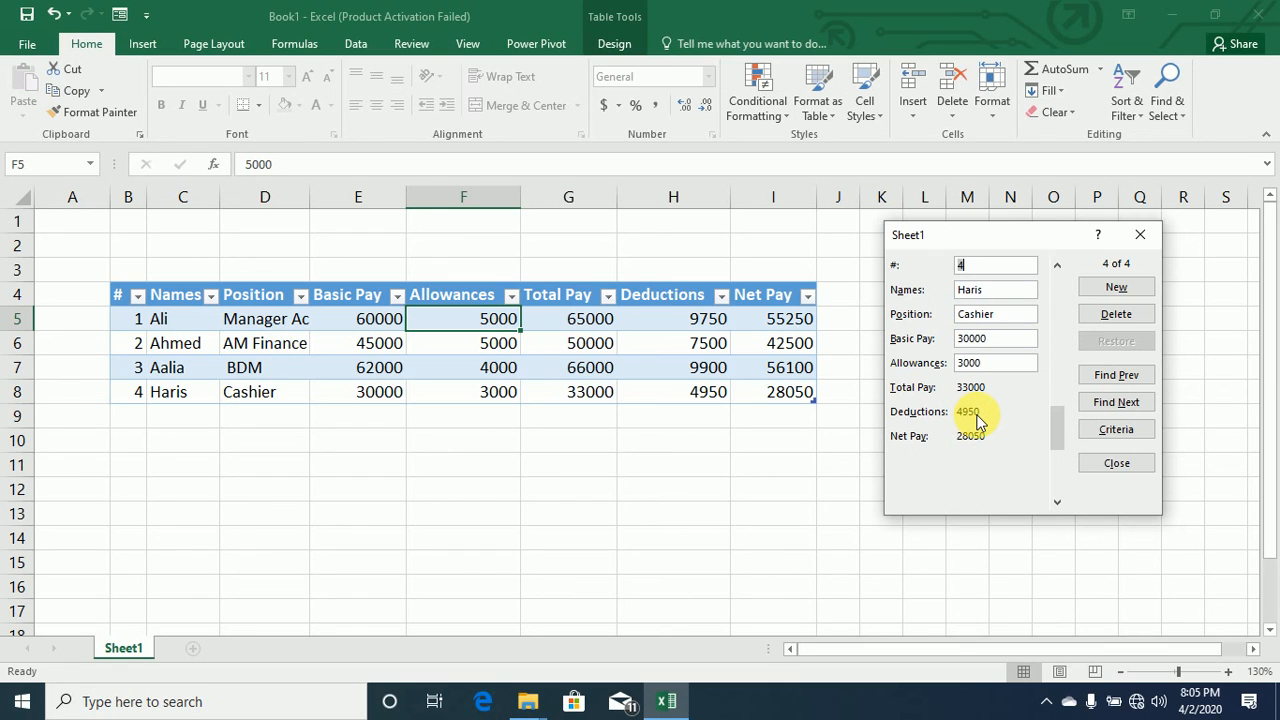
pyautogui.press('Return')
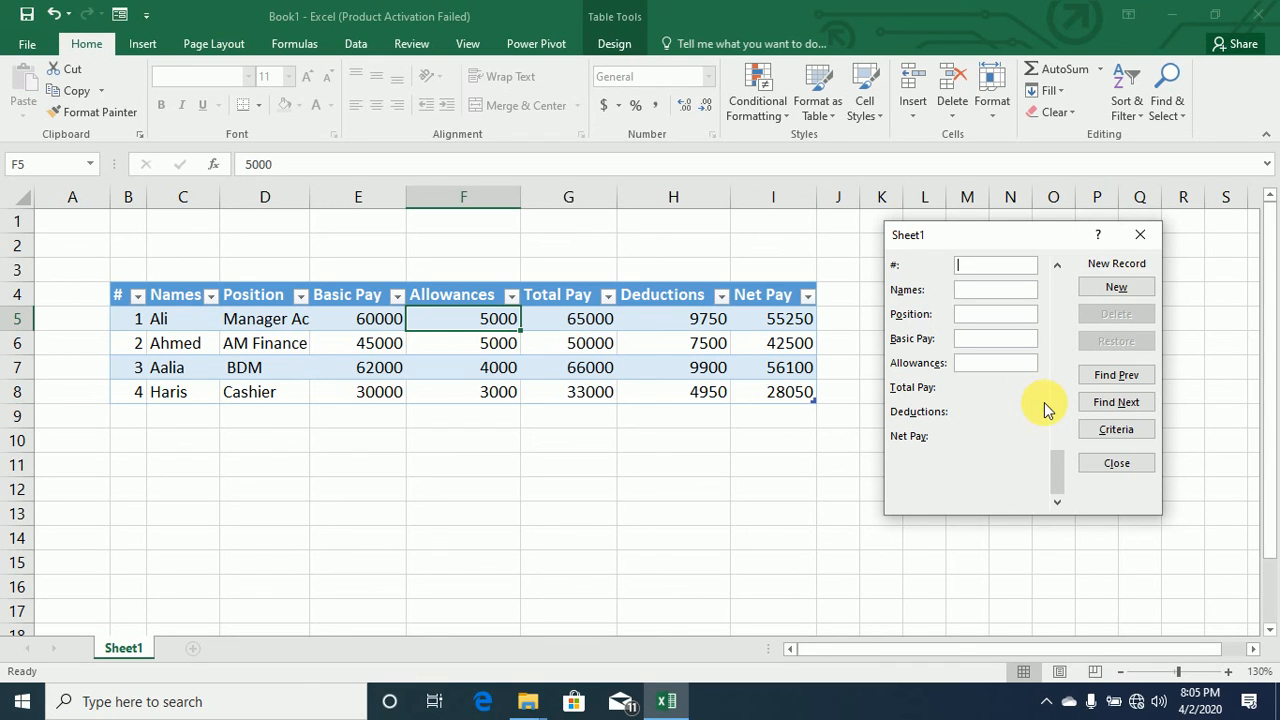
# Examine the employee records in the form by moving backward and forward through them
pyautogui.doubleClick(1126, 385)
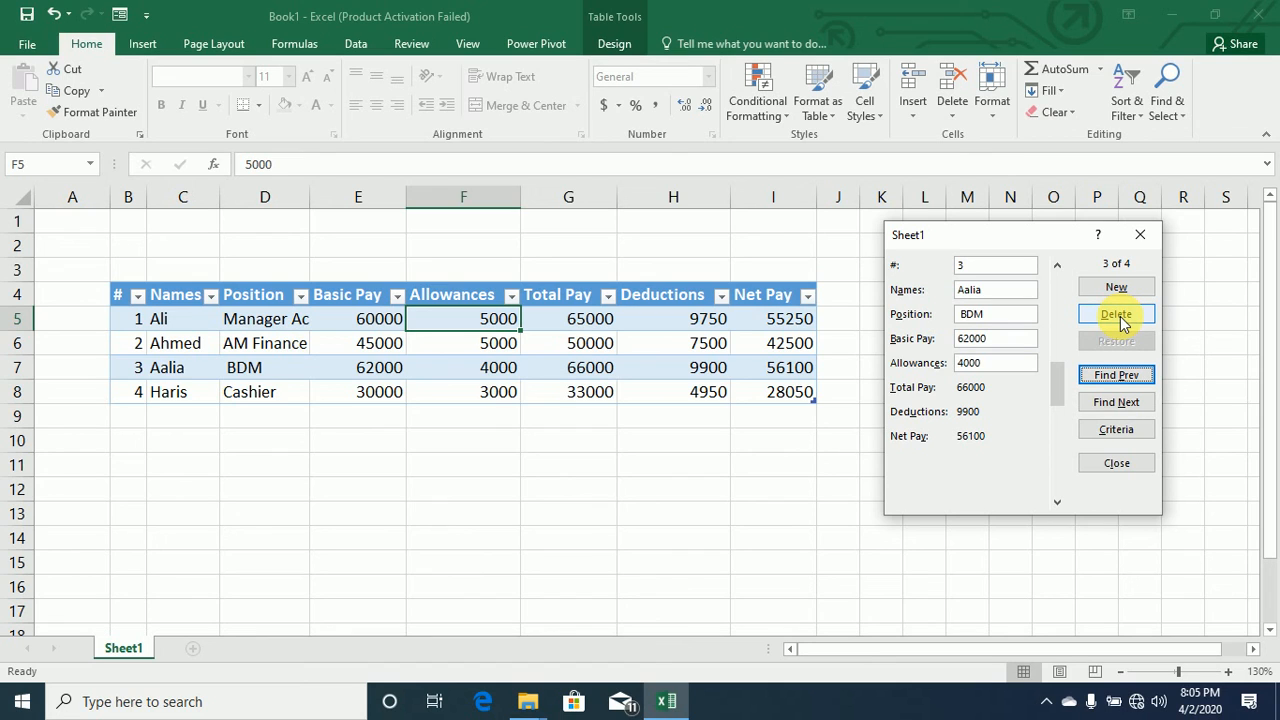
pyautogui.click(982, 270)
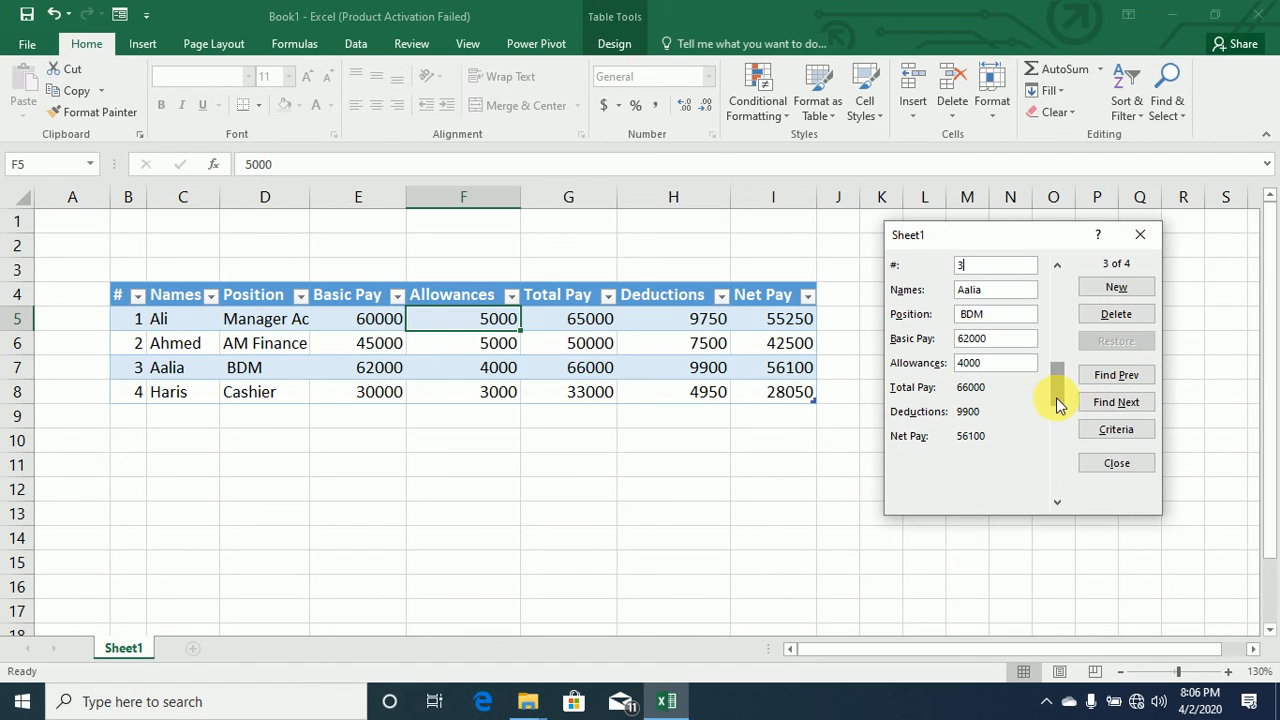
pyautogui.click(1056, 355)
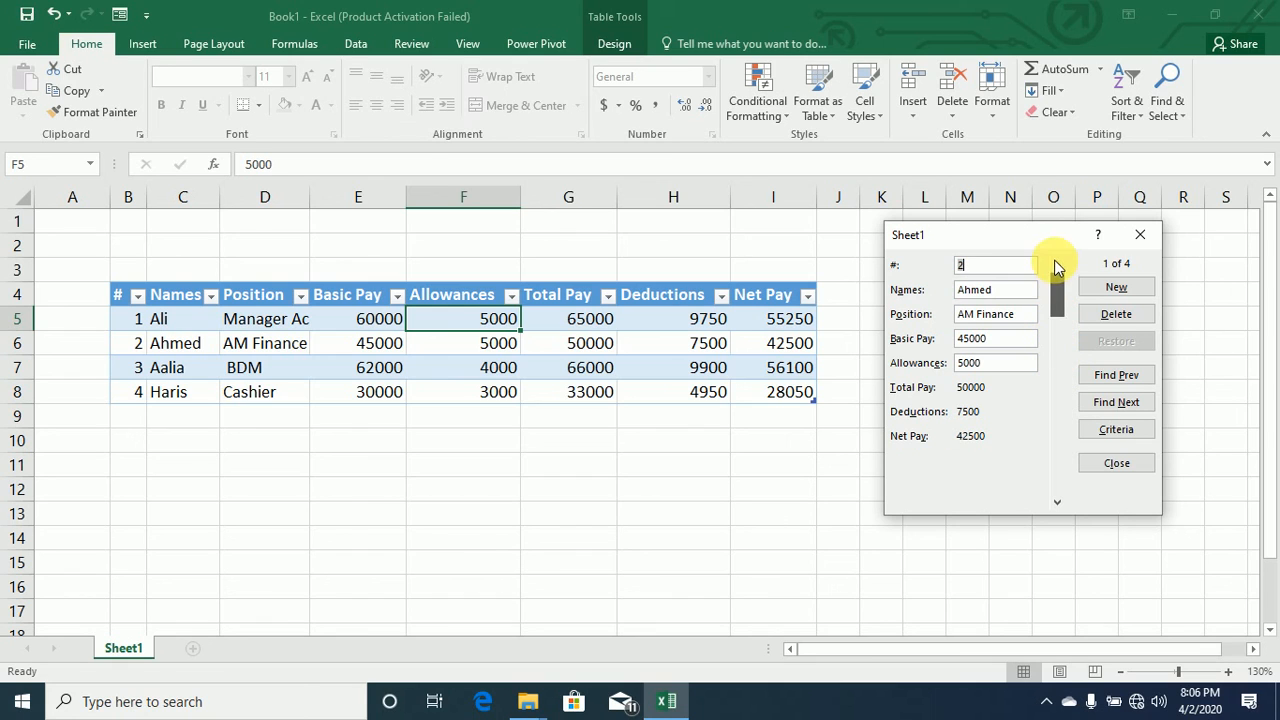
pyautogui.click(1057, 264)
pyautogui.click(1059, 312)
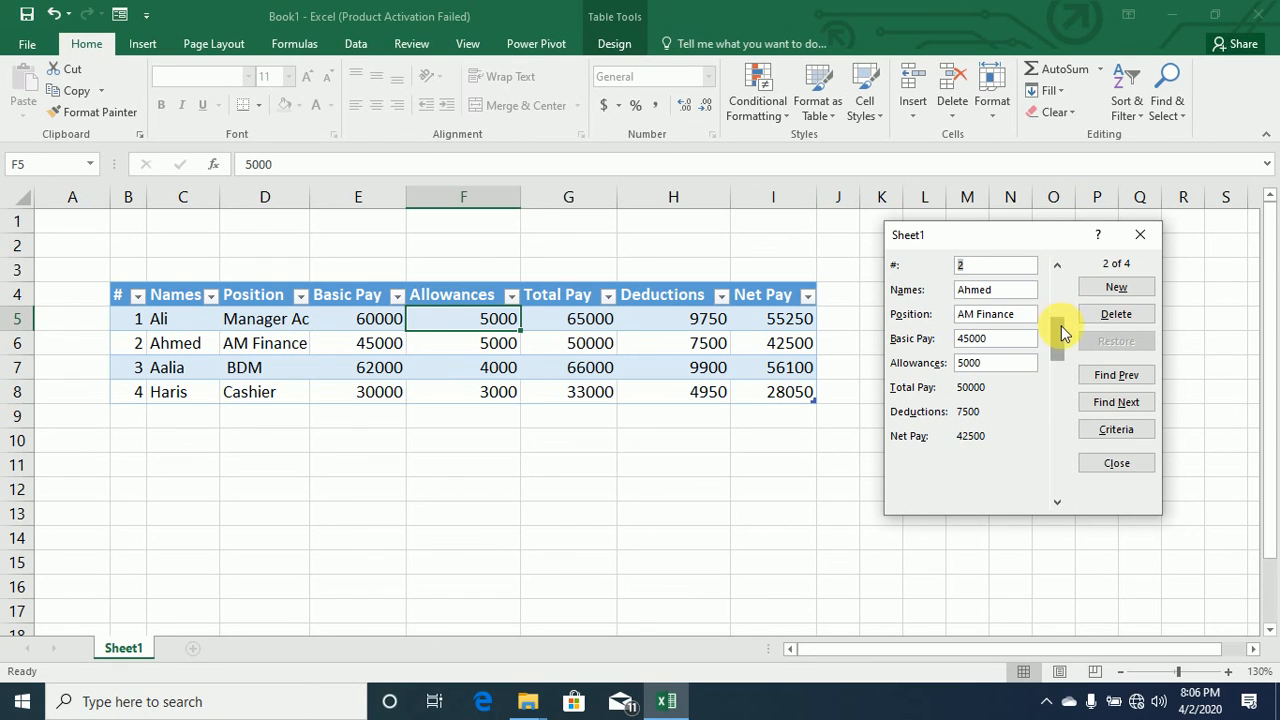
pyautogui.click(1062, 348)
pyautogui.click(1135, 408)
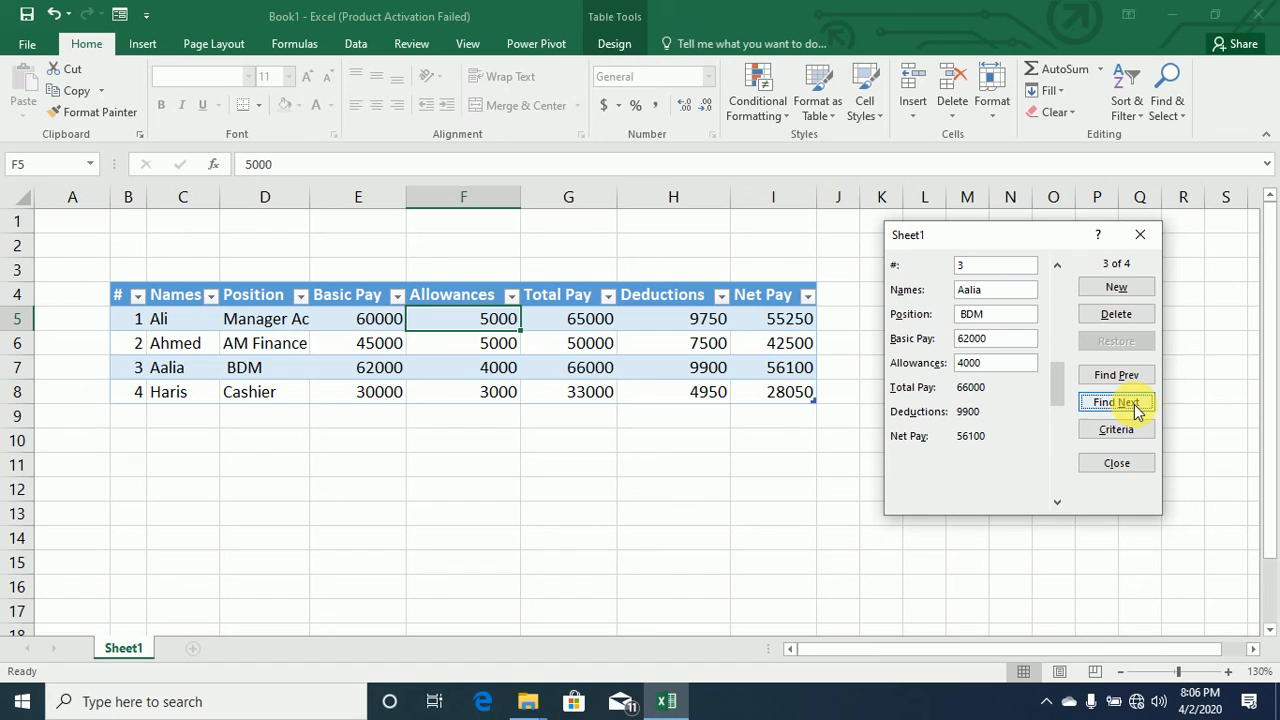
pyautogui.click(1130, 375)
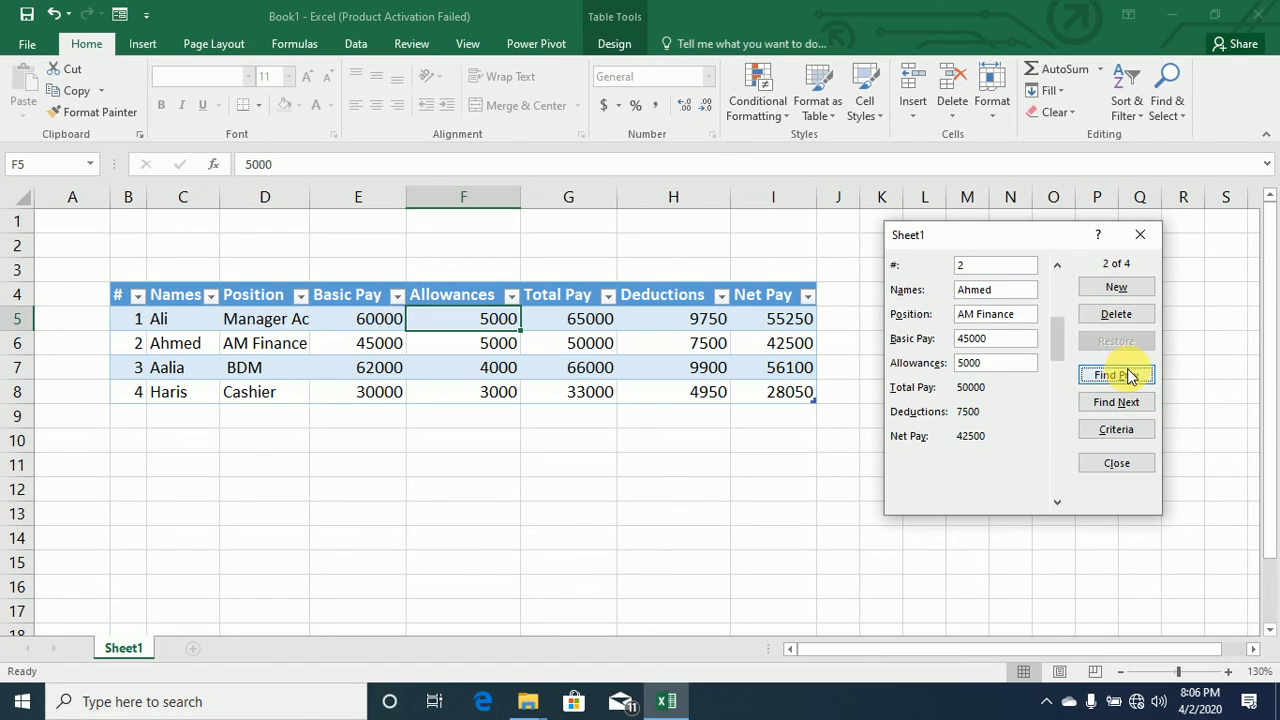
pyautogui.click(1130, 376)
# Go to record 2, the AM Finance employee, in the form and delete it permanently
pyautogui.click(1131, 402)
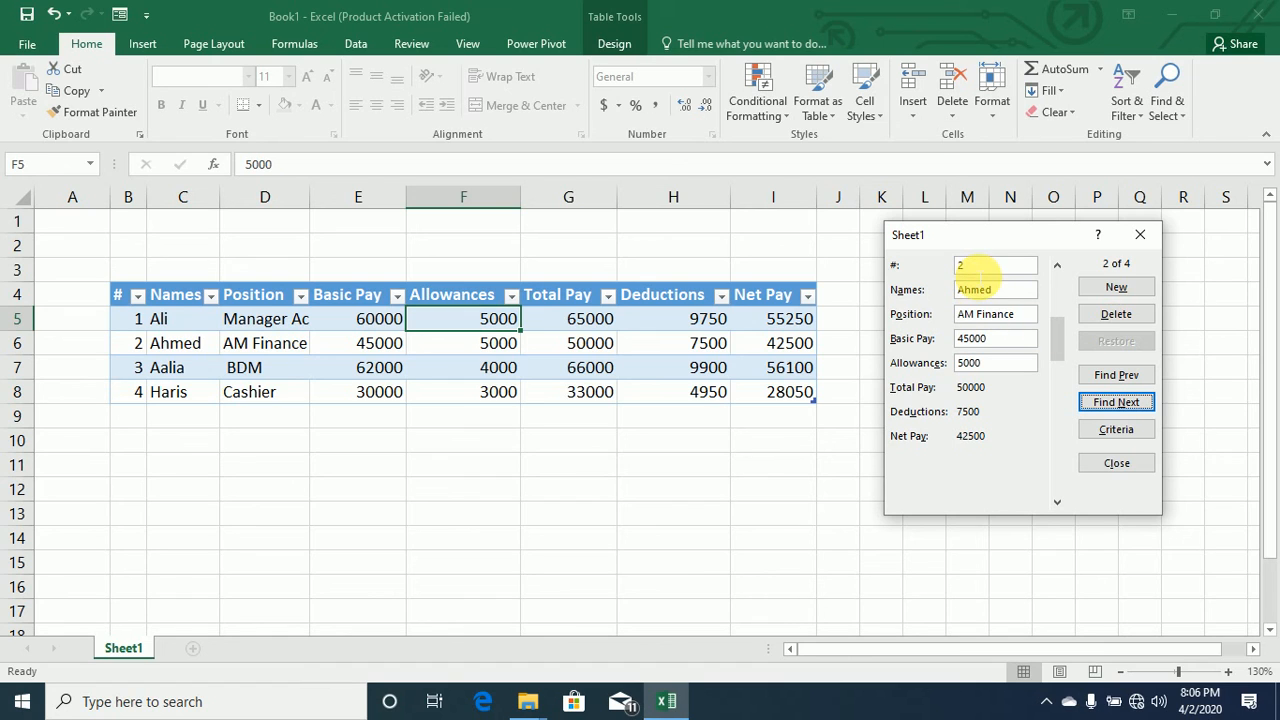
pyautogui.click(980, 270)
pyautogui.click(1110, 320)
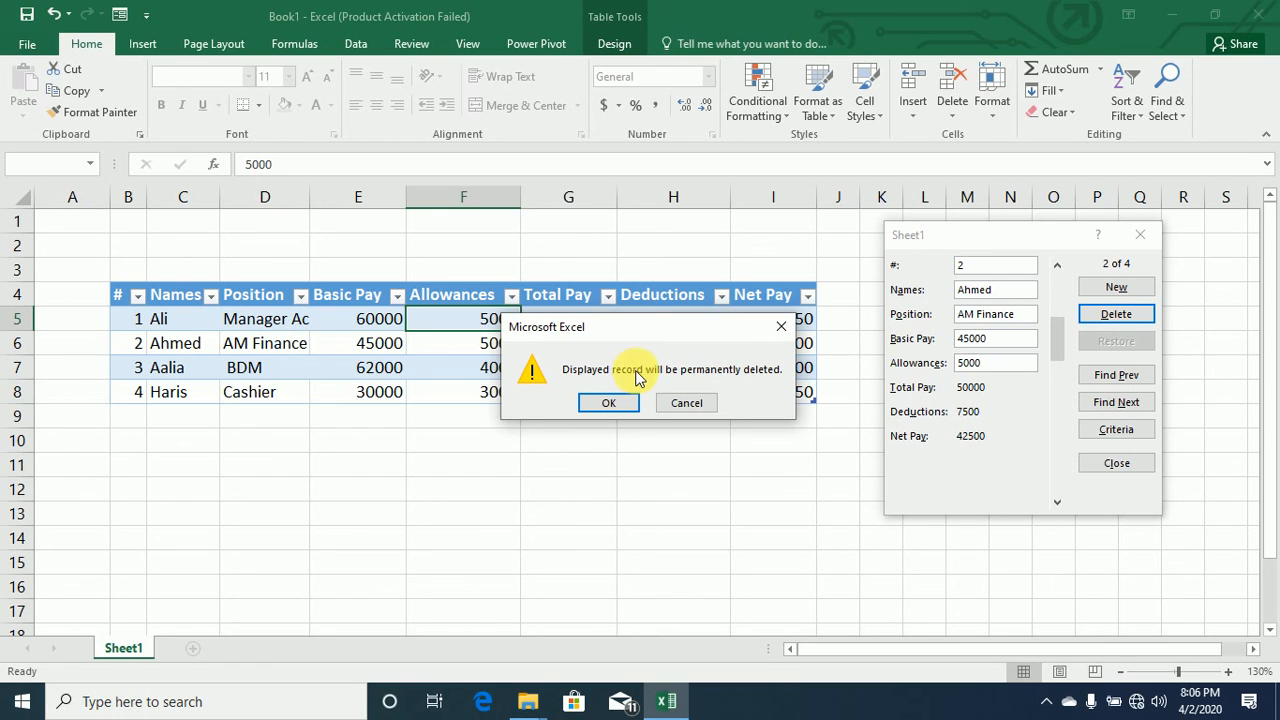
pyautogui.click(601, 405)
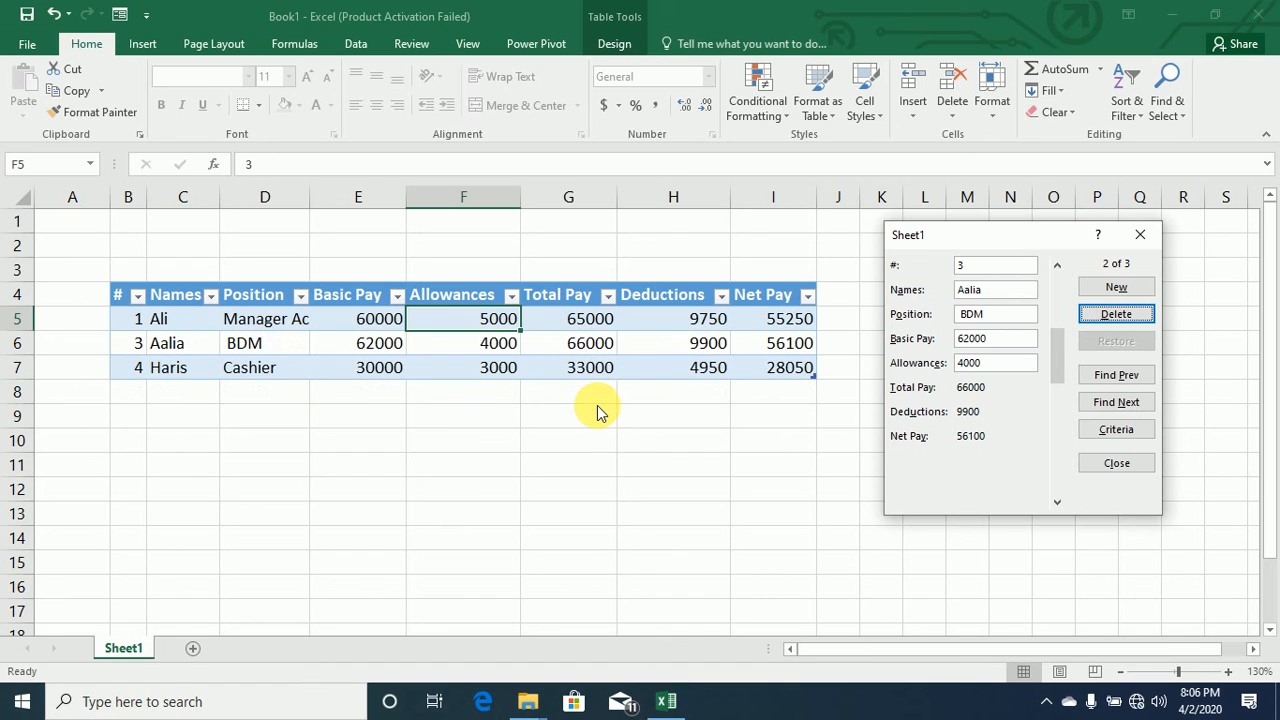